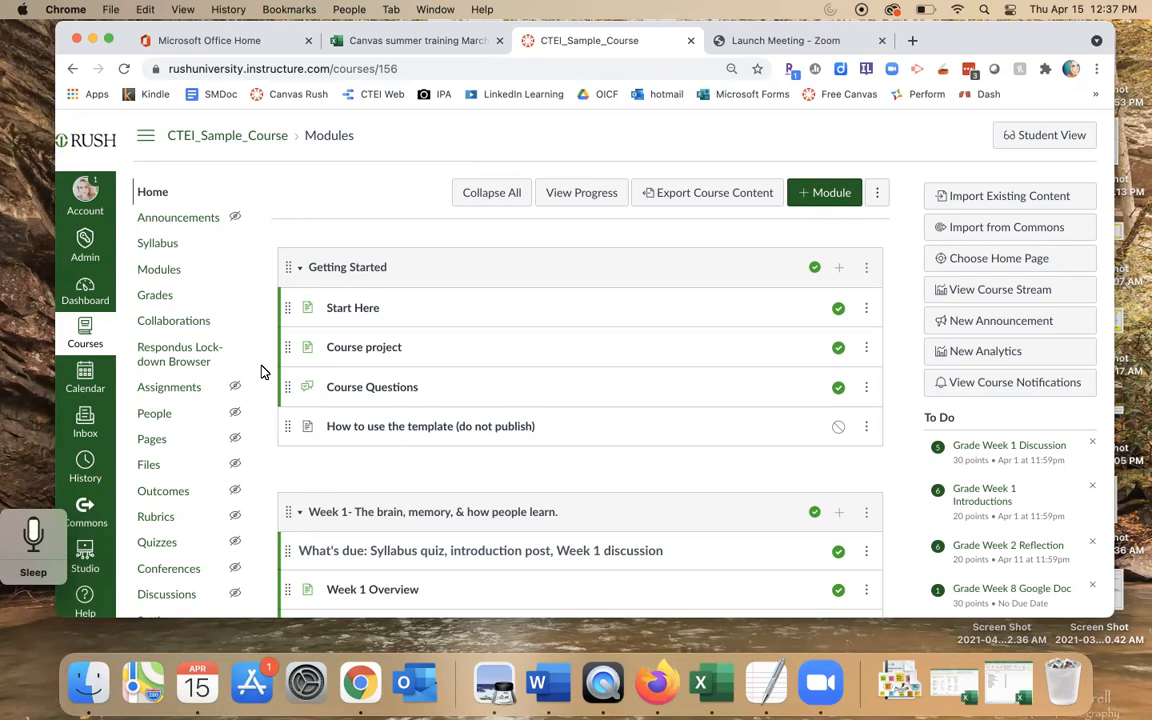
# Open the Week 1 Introductions submissions for grading from the course To Do list, and return to the course home page
pyautogui.scroll(-8, 261, 372)
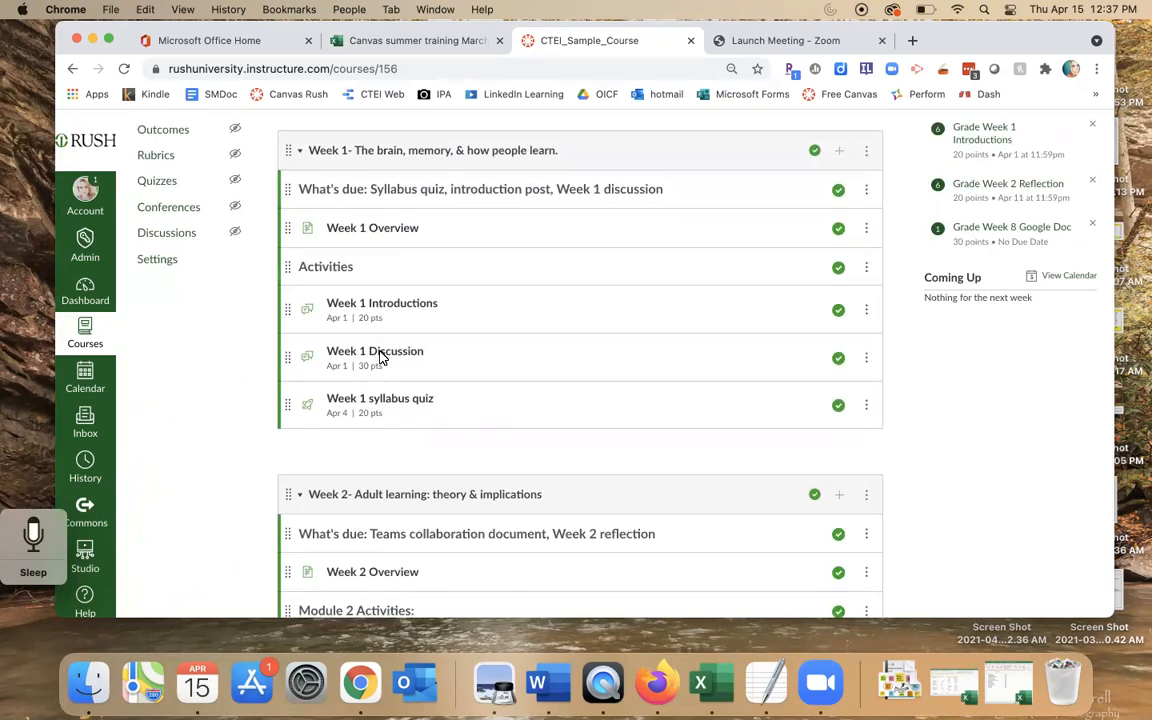
pyautogui.scroll(4, 380, 355)
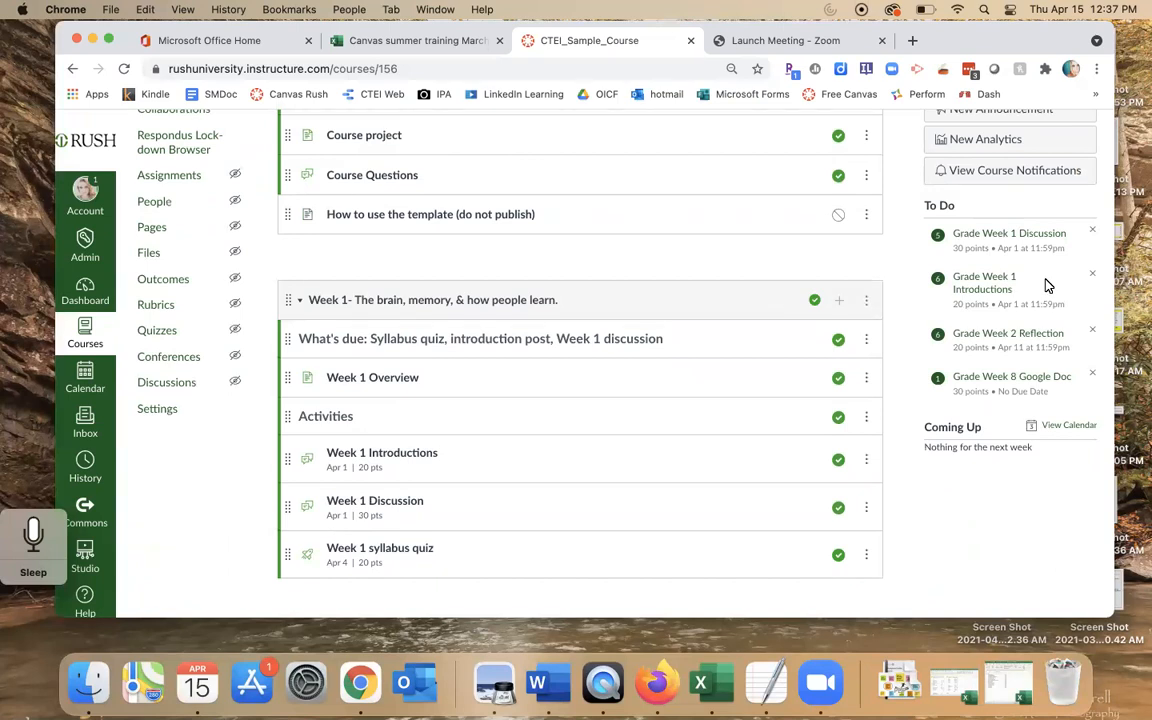
pyautogui.click(963, 283)
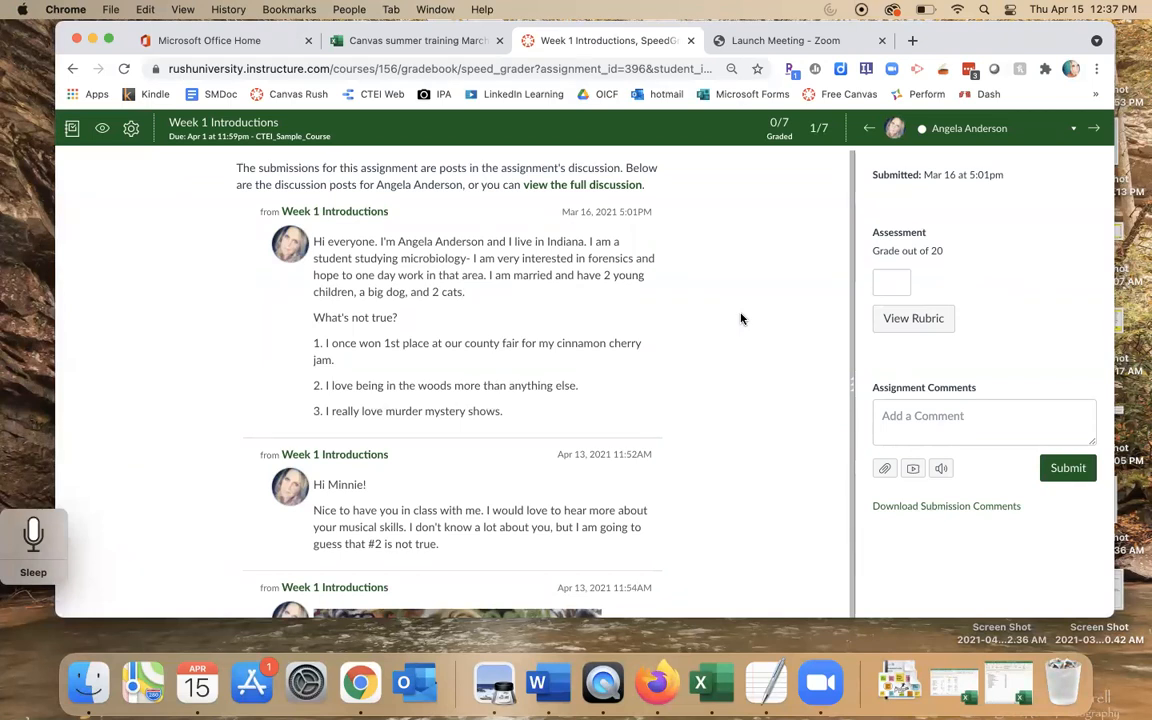
pyautogui.click(72, 70)
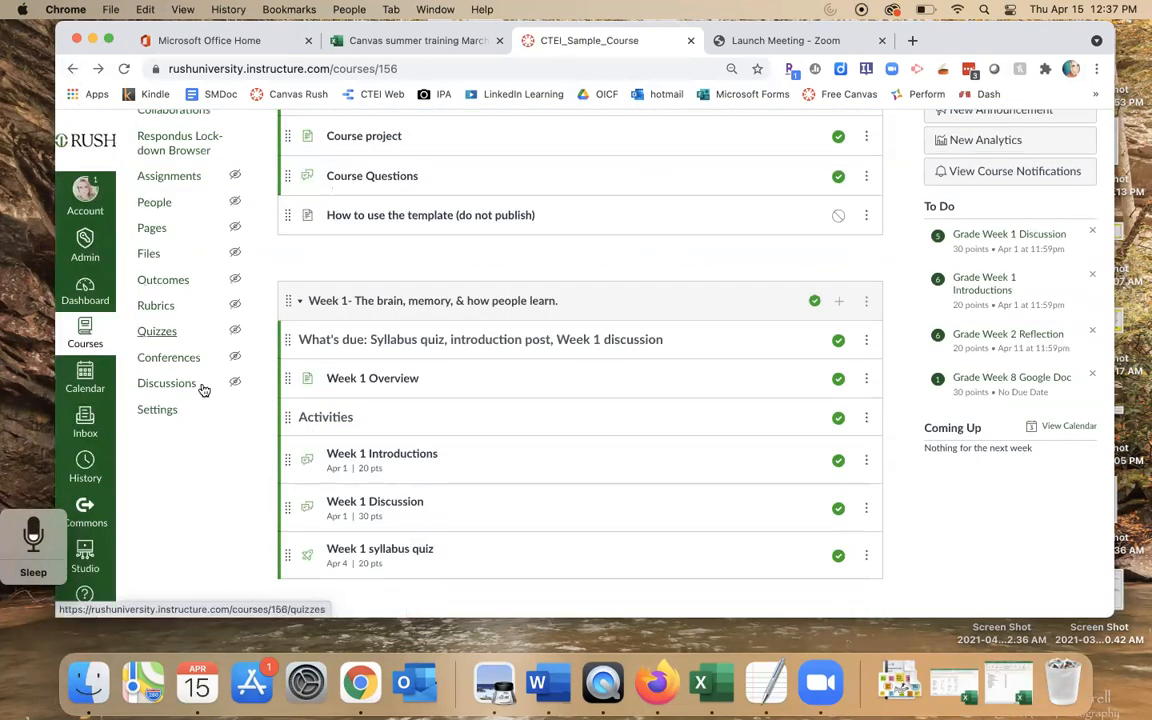
# Open the Week 1 Introductions discussion from the Week 1 module and launch SpeedGrader for it
pyautogui.scroll(-2, 223, 416)
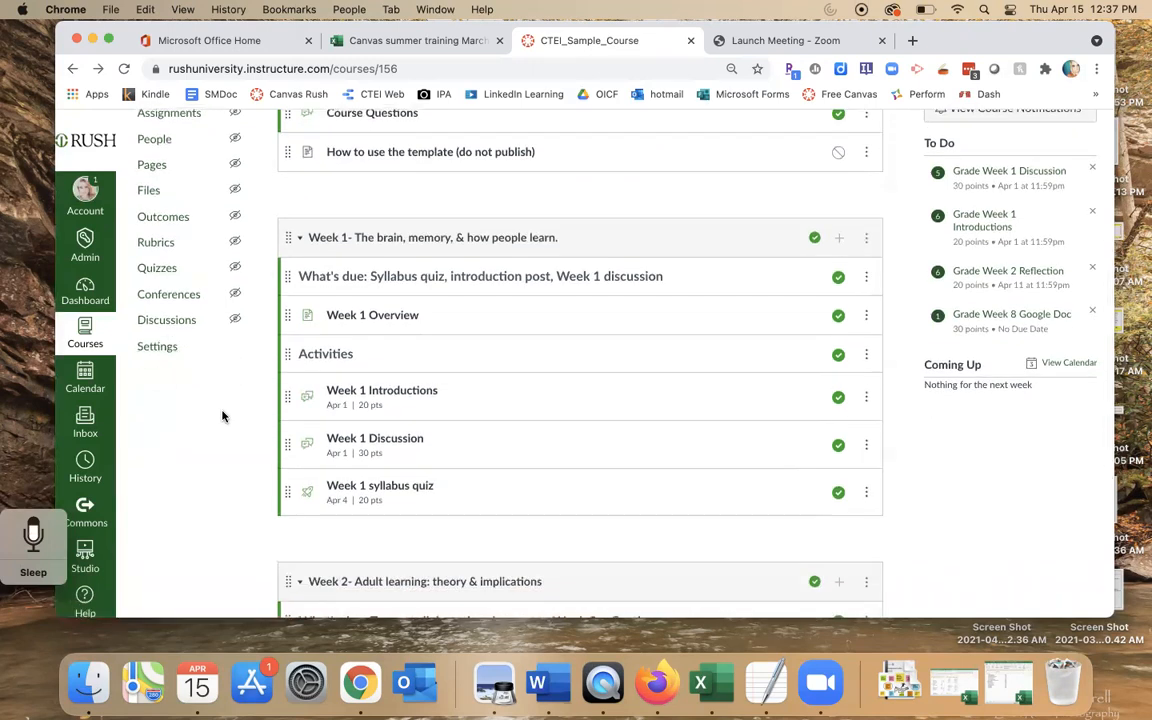
pyautogui.click(370, 396)
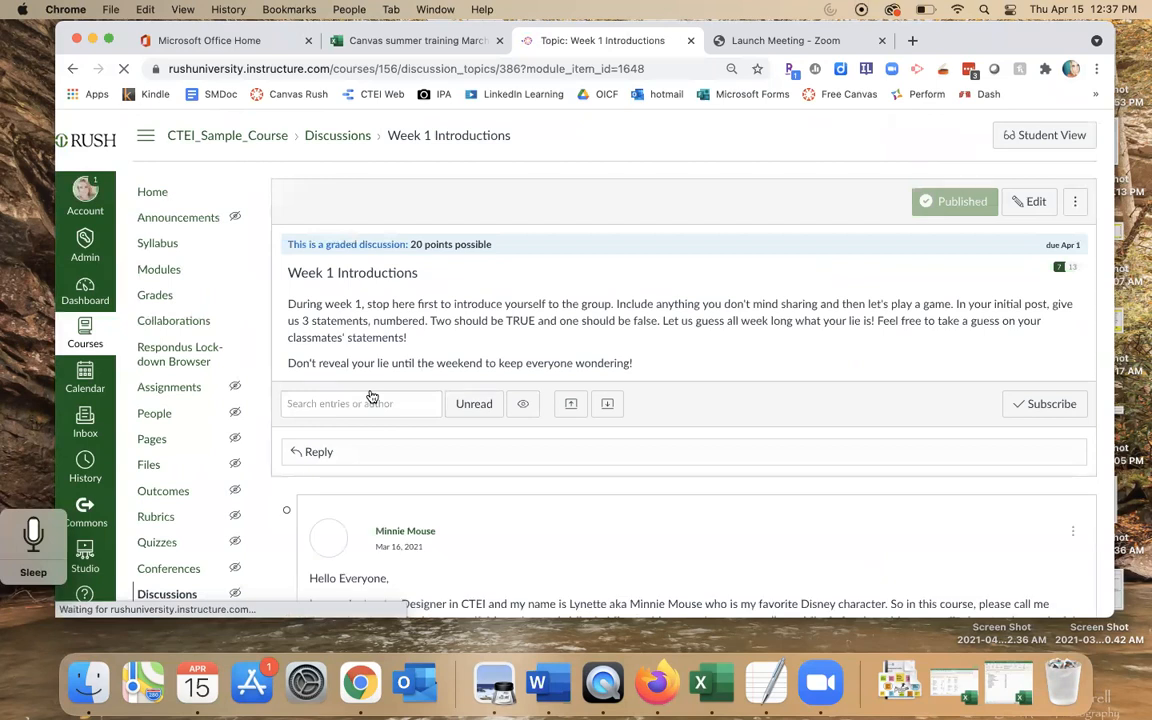
pyautogui.click(1077, 202)
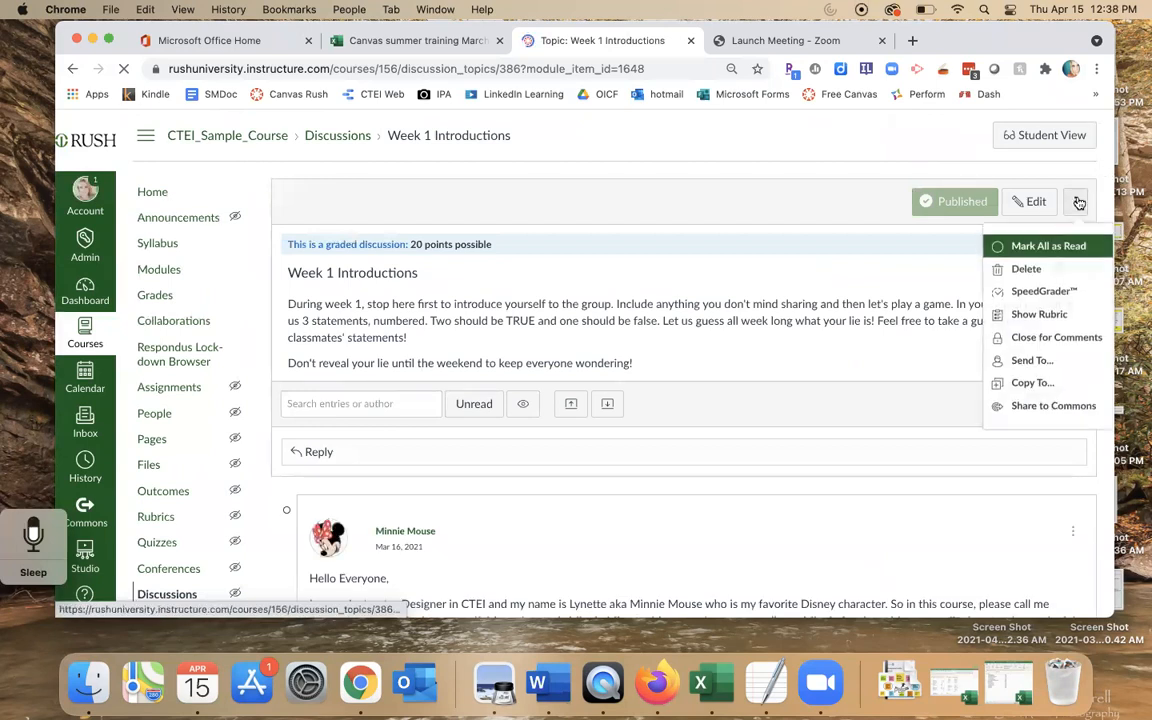
pyautogui.click(1035, 294)
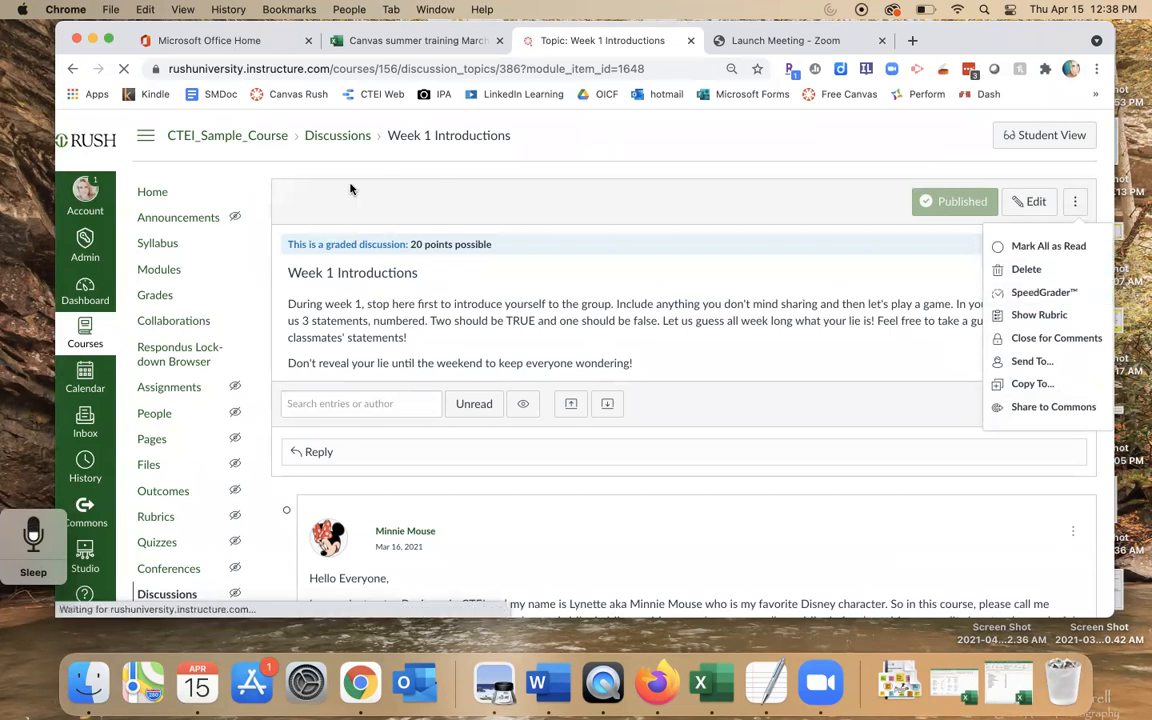
# Go to the course gradebook and open the Week 2 Reflection assignment in SpeedGrader
pyautogui.click(146, 298)
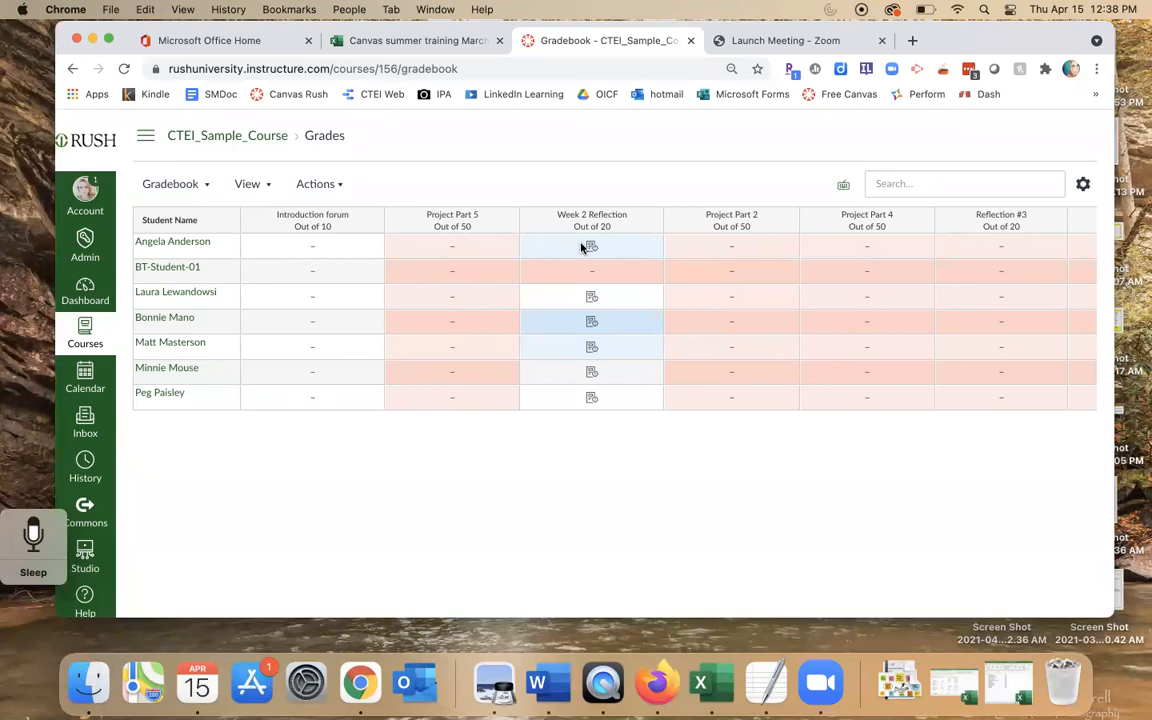
pyautogui.click(650, 221)
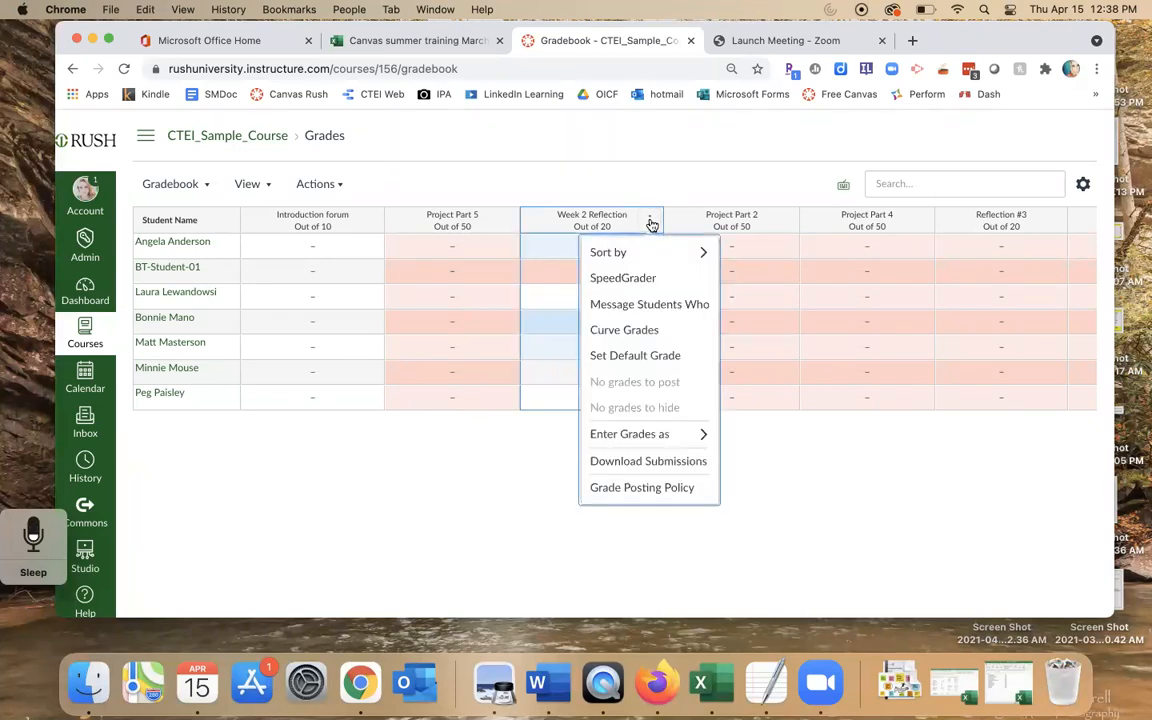
pyautogui.click(615, 280)
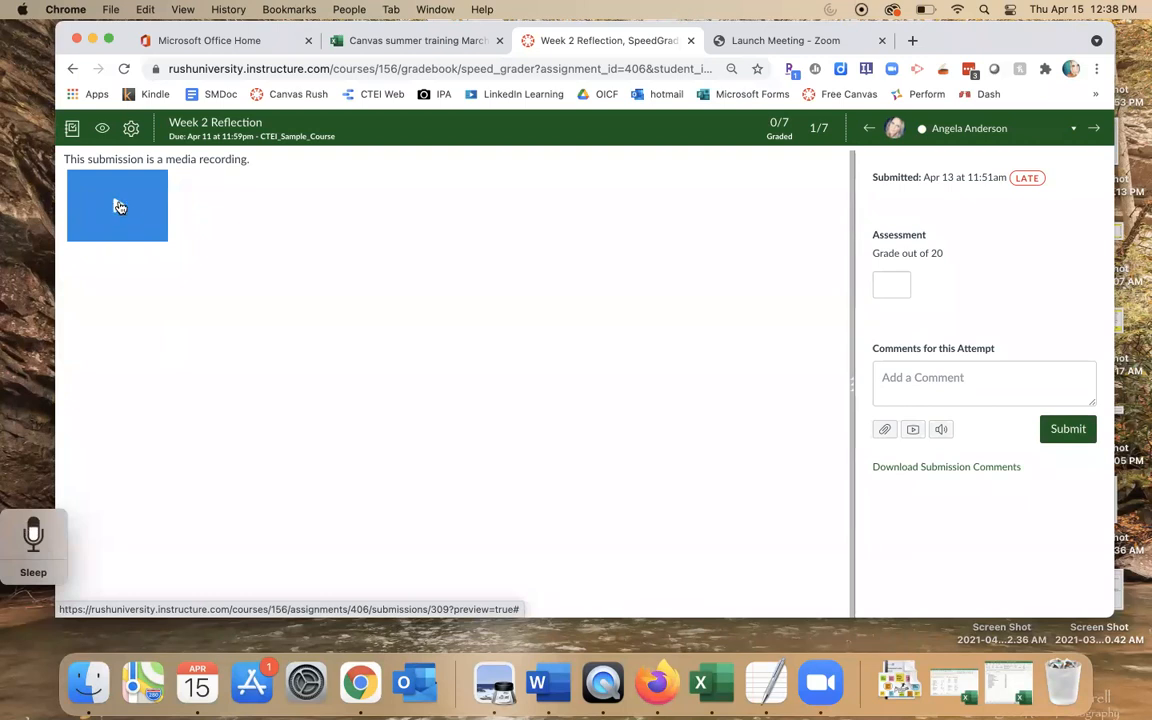
# Play the first student's media recording submission, pause it, and check the player's caption and playback speed options
pyautogui.click(118, 206)
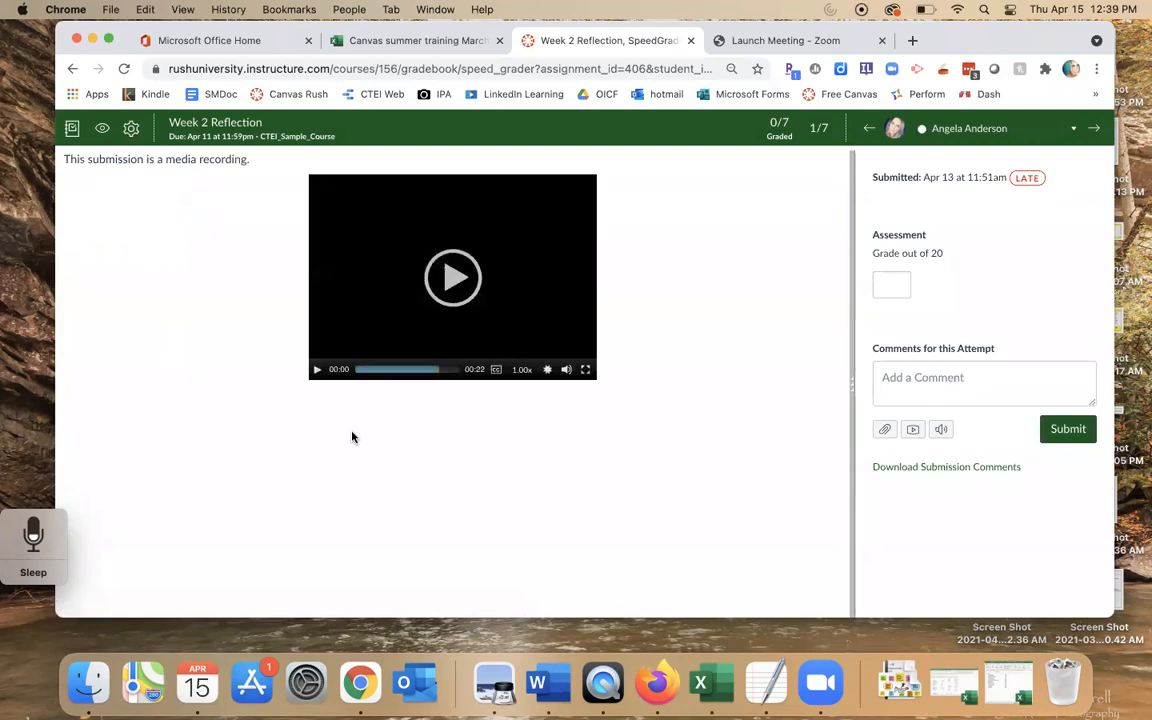
pyautogui.click(316, 372)
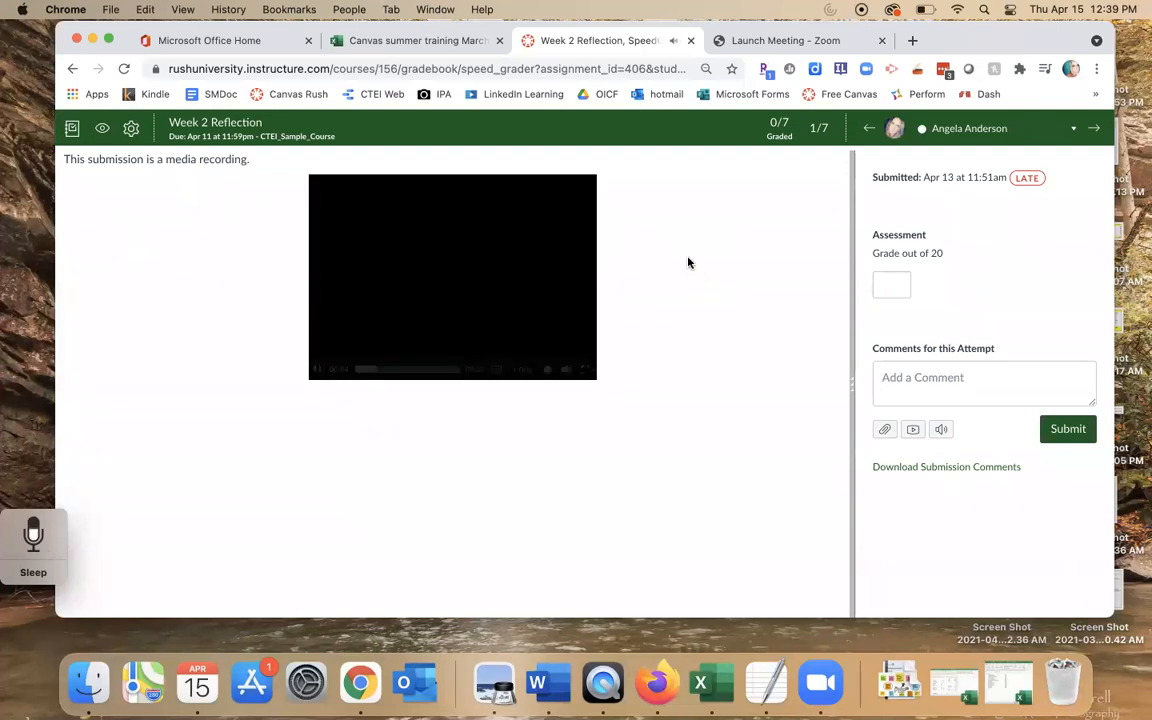
pyautogui.click(487, 368)
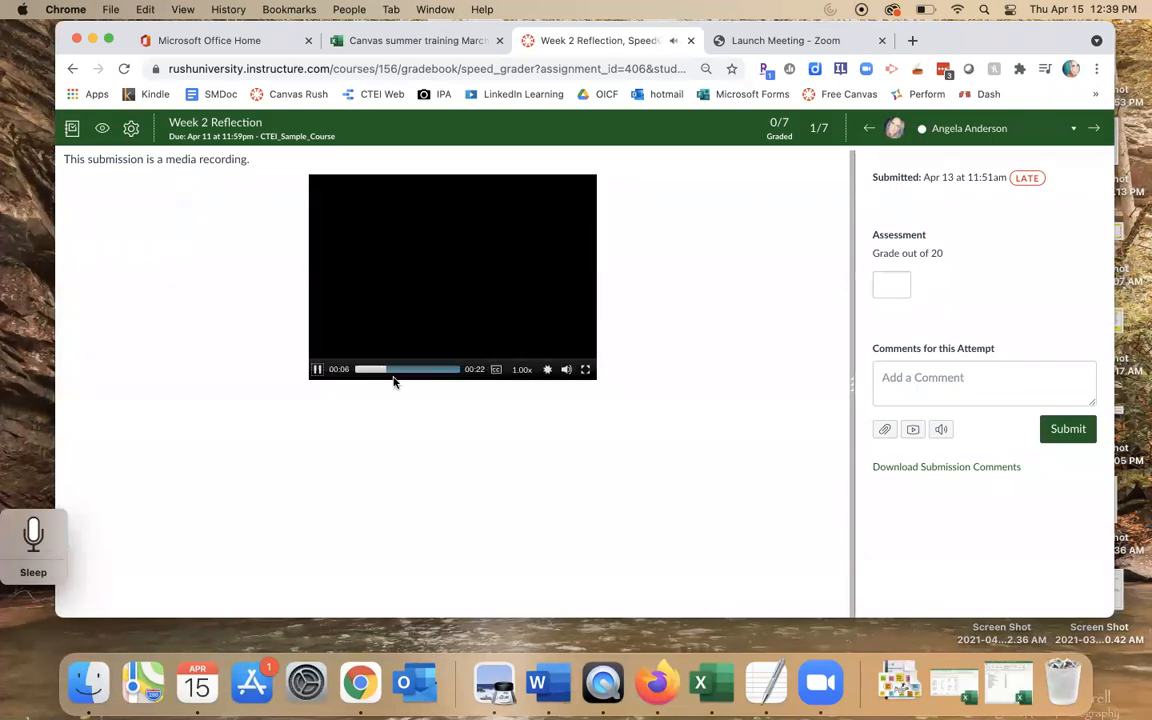
pyautogui.click(318, 370)
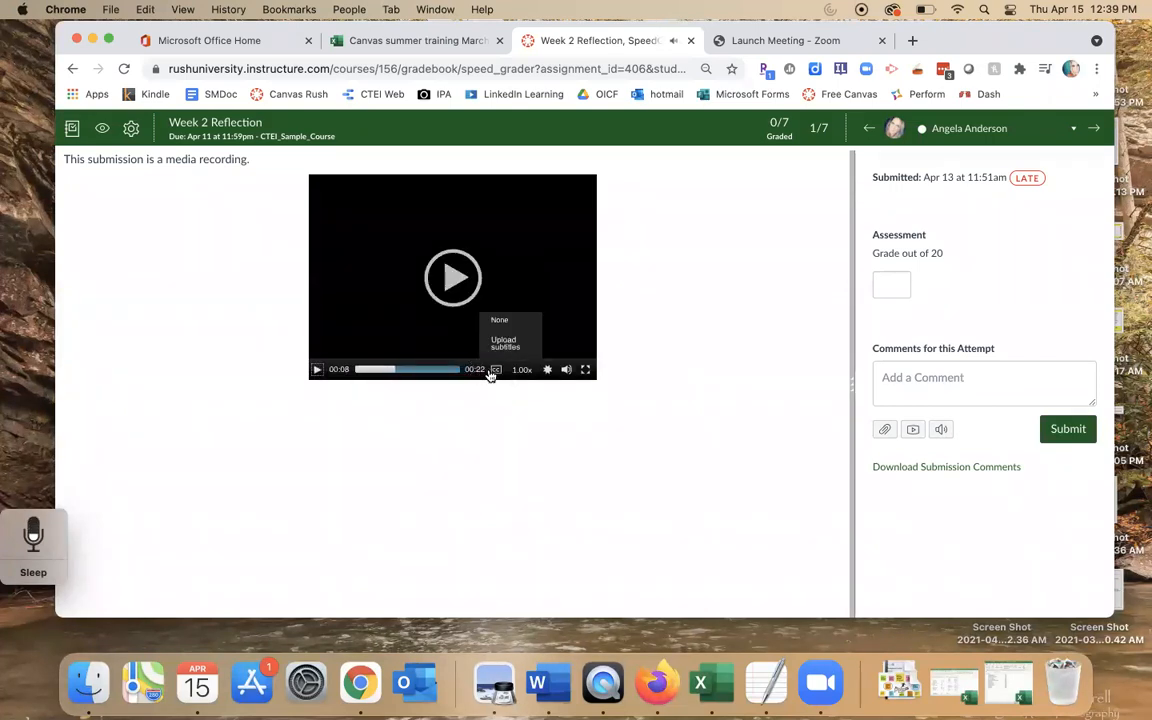
pyautogui.moveTo(522, 376)
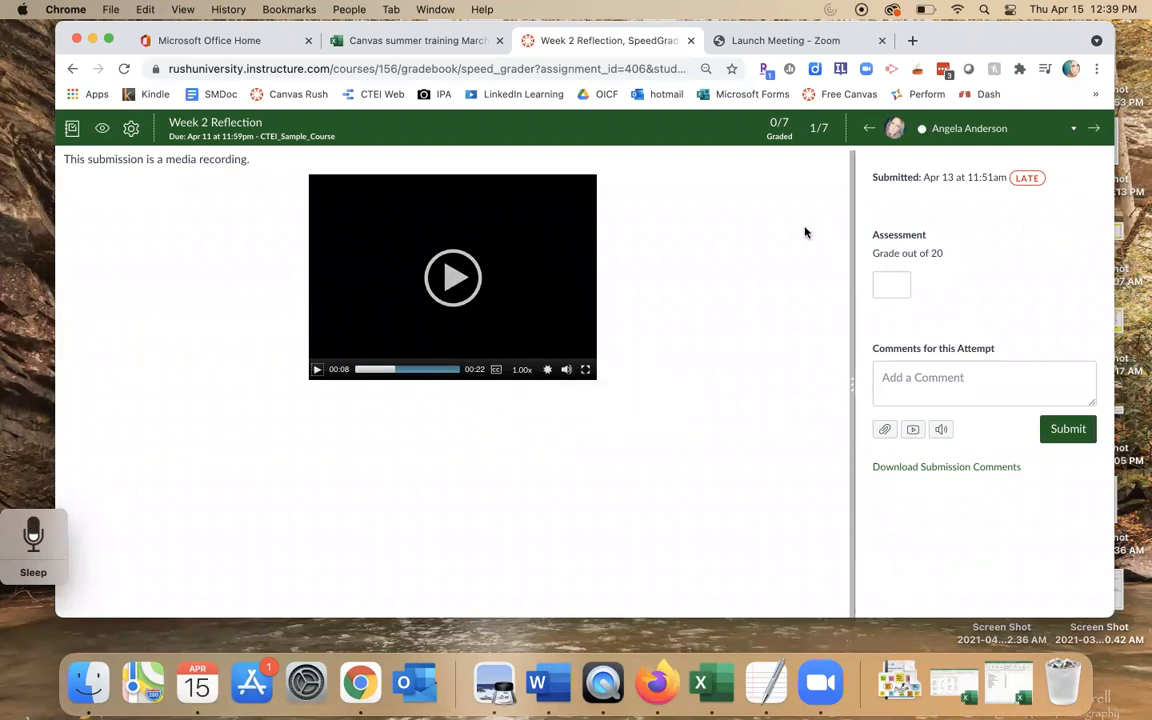
# Look through the student list for Week 2 Reflection and close it, staying on the first student's submission
pyautogui.click(1074, 132)
pyautogui.scroll(-2, 1021, 249)
pyautogui.scroll(3, 1021, 249)
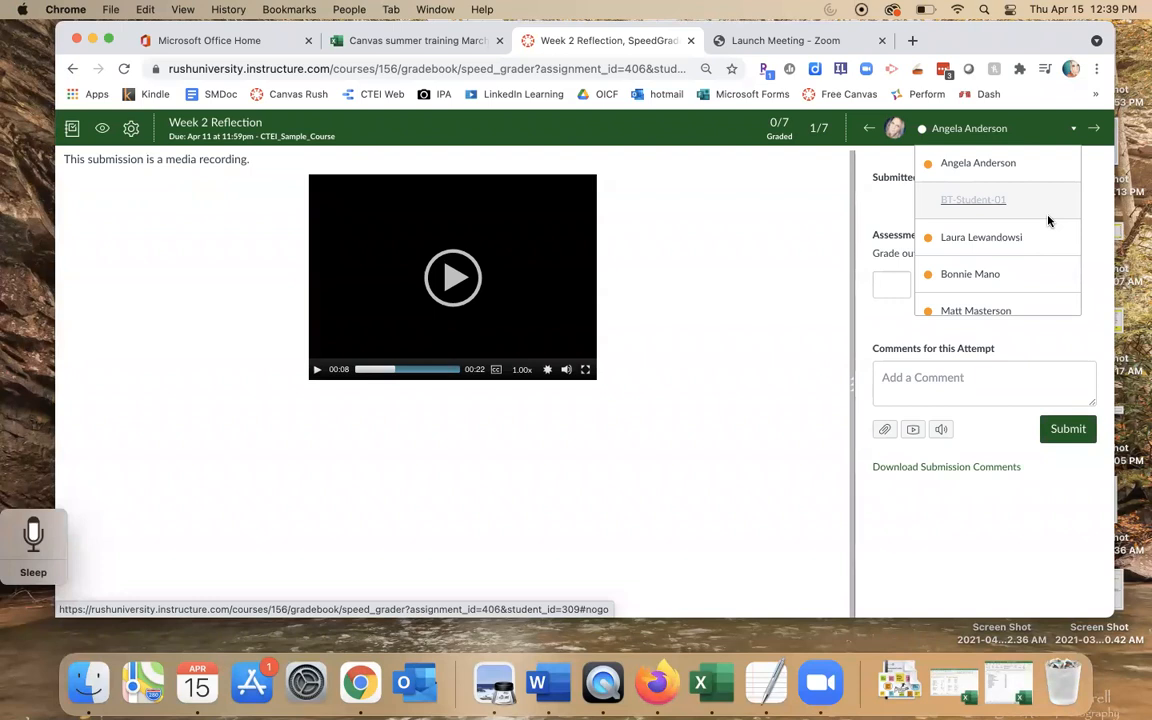
pyautogui.click(1093, 240)
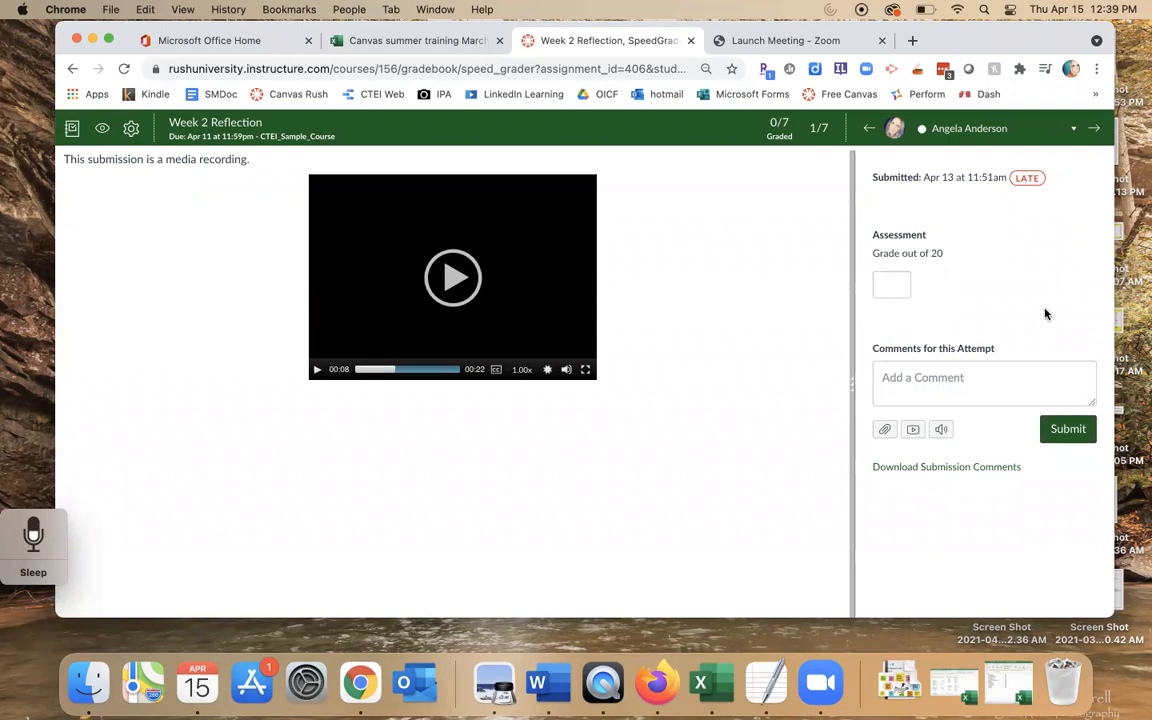
# Give the first student's Week 2 Reflection submission a grade of 20
pyautogui.click(893, 283)
pyautogui.write('2')
pyautogui.click(942, 383)
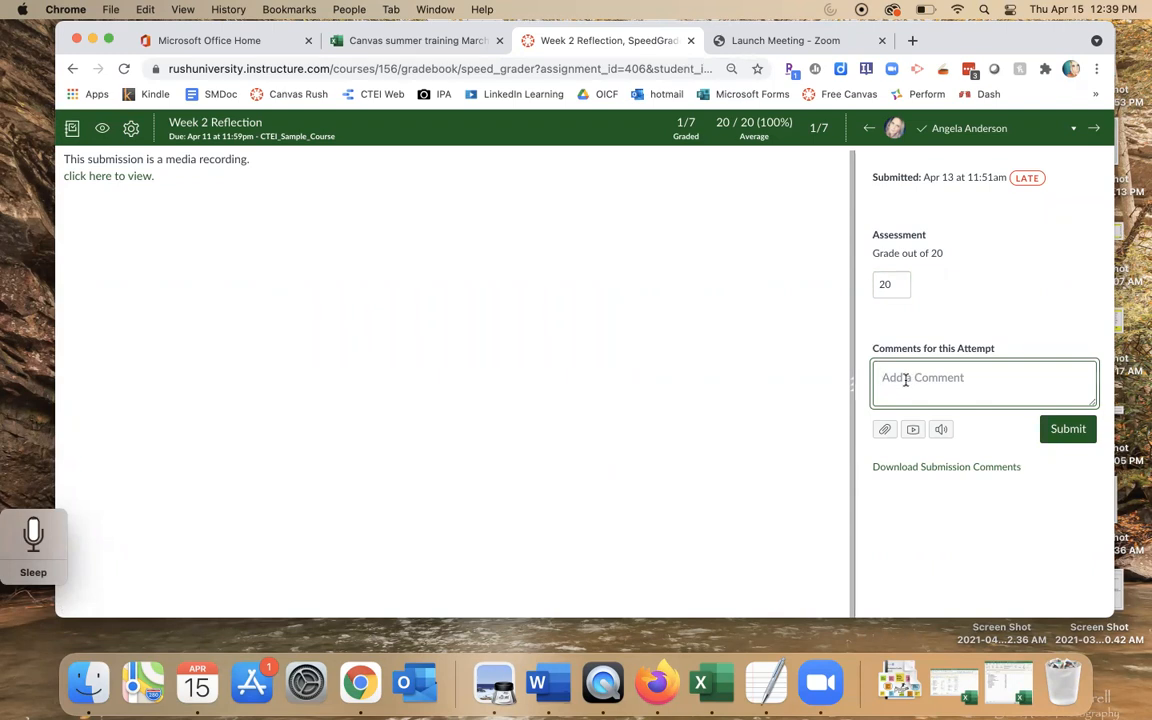
# Set the media comment recorder's webcam to No Video and close the recorder without recording
pyautogui.click(914, 430)
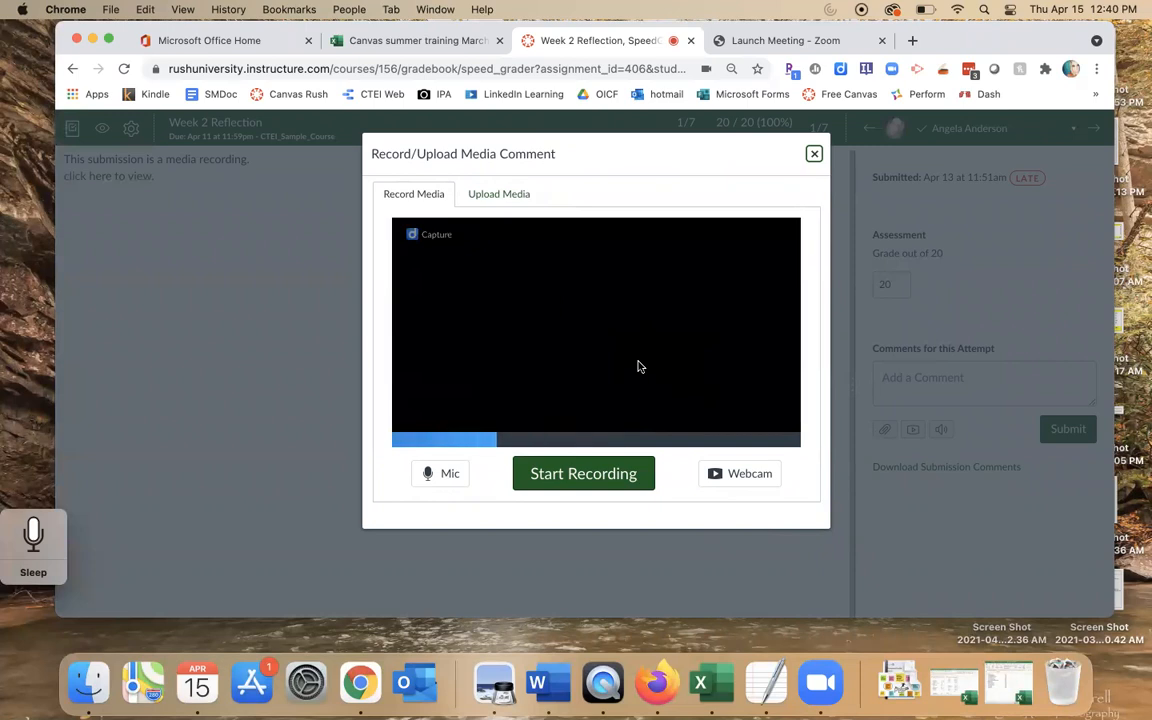
pyautogui.click(743, 482)
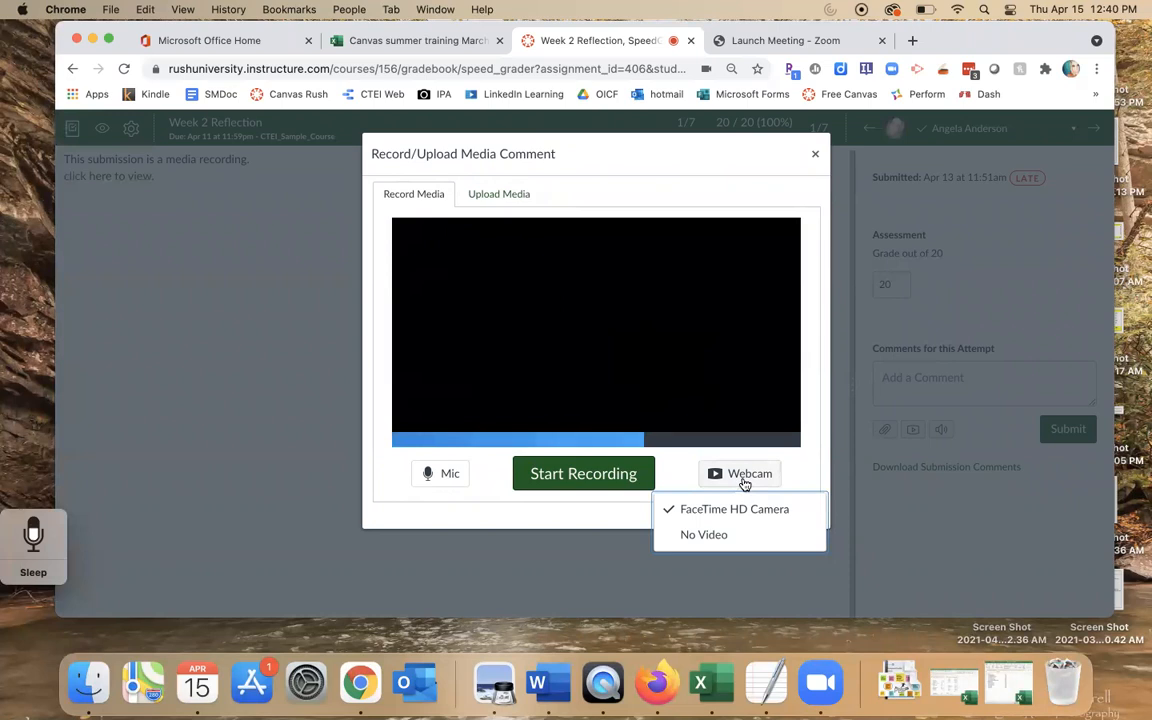
pyautogui.click(708, 537)
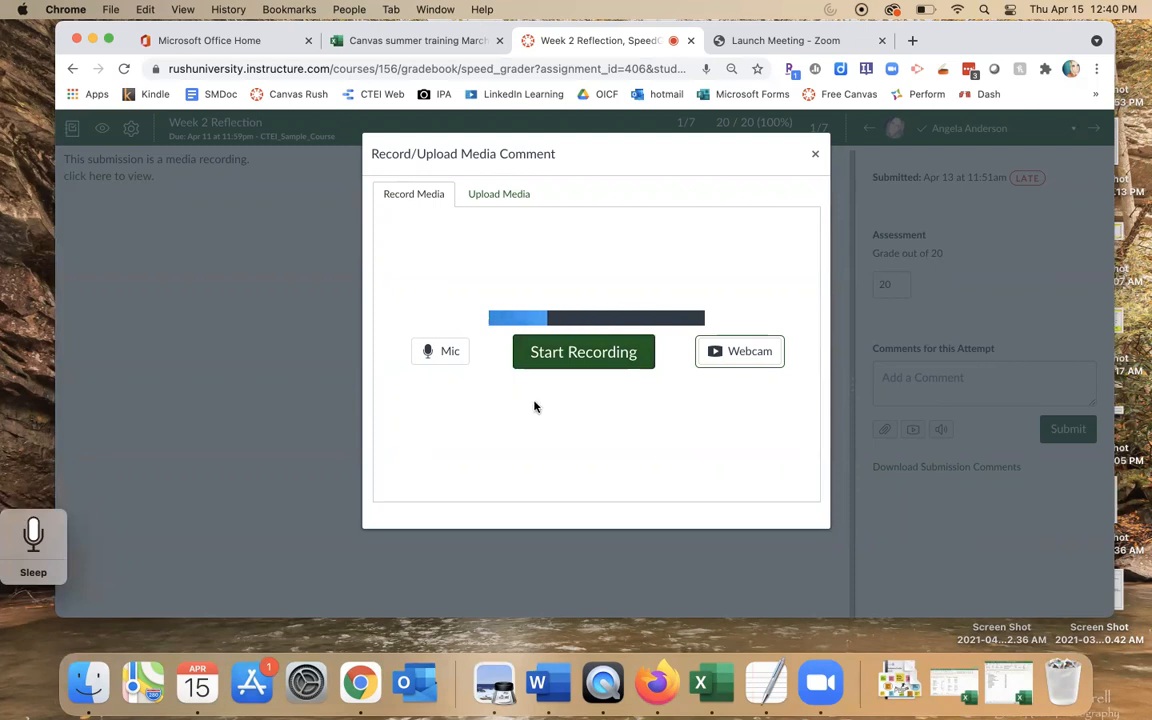
pyautogui.click(811, 157)
# Submit the text comment "Feedback." on the first student's Week 2 Reflection attempt
pyautogui.click(934, 386)
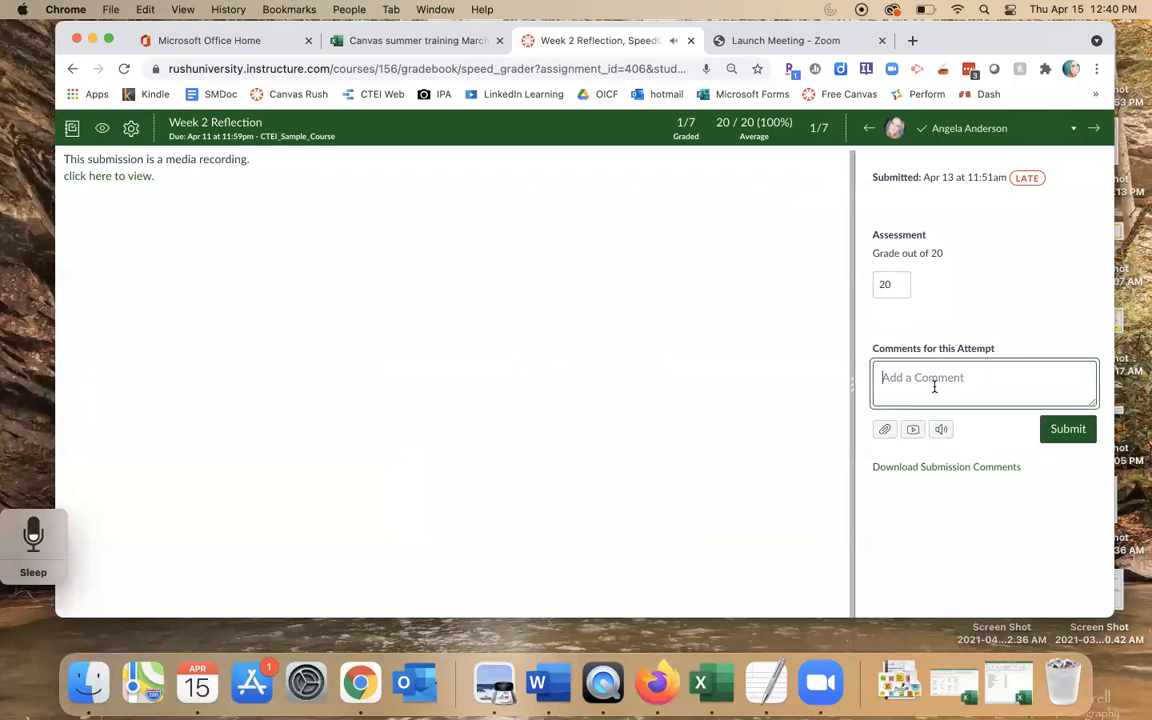
pyautogui.write('Feedback.')
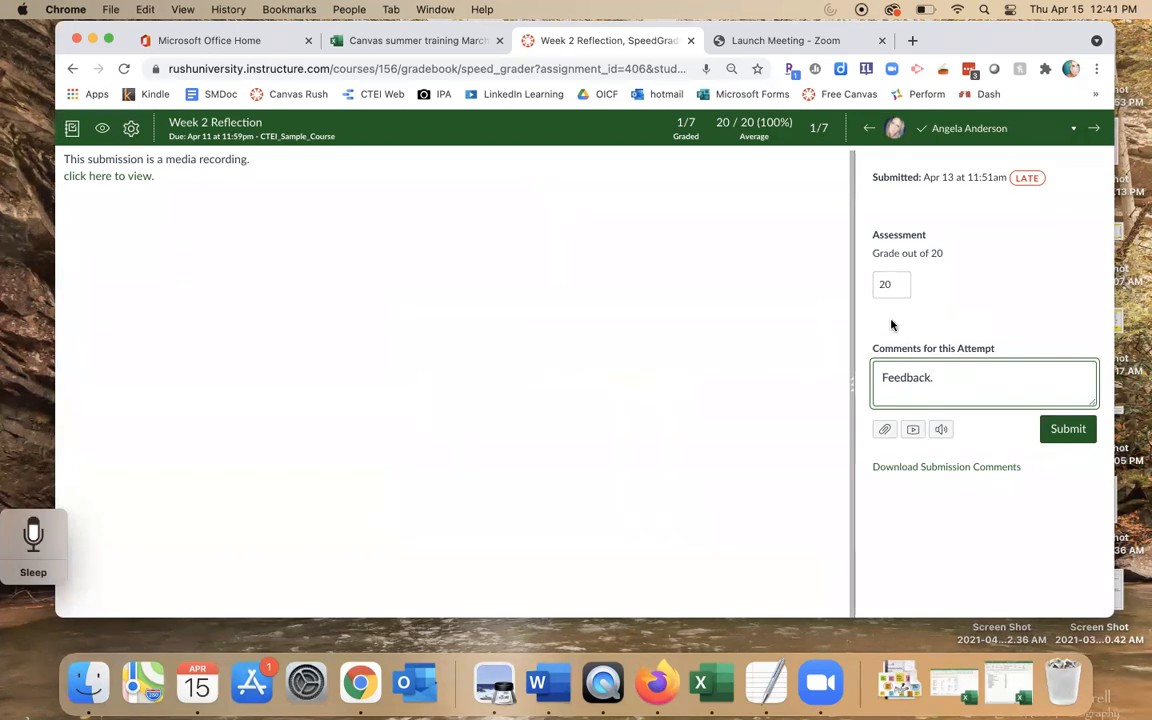
pyautogui.click(1065, 430)
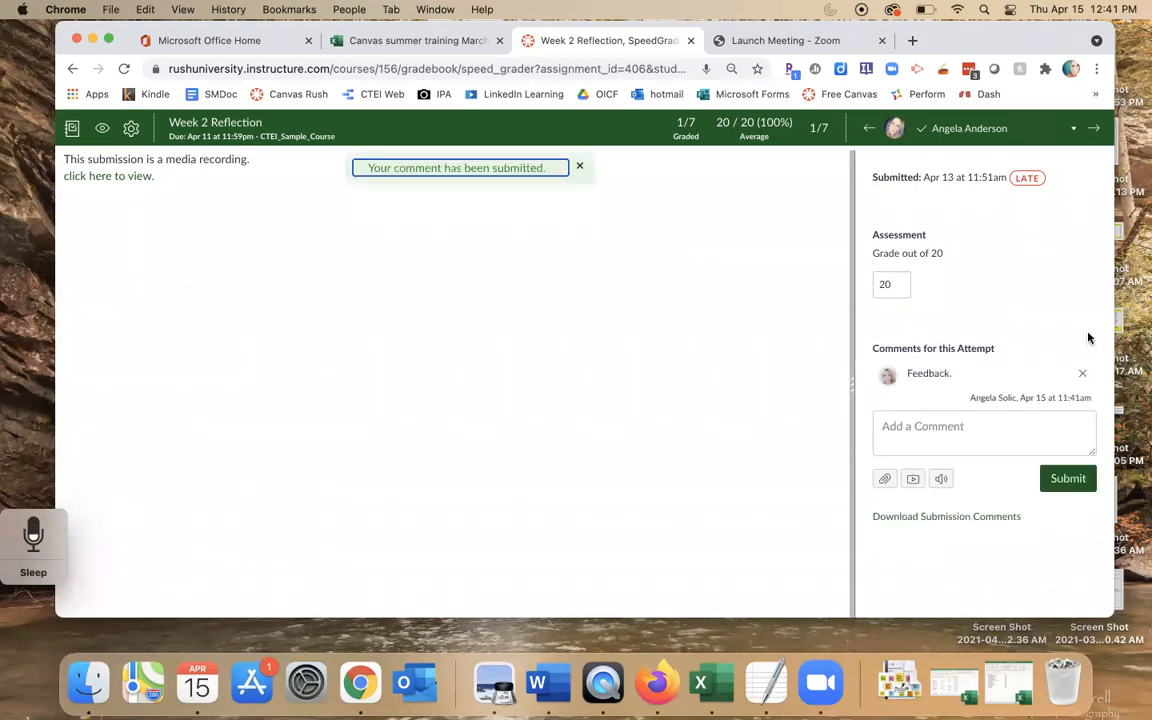
# Advance two students to the third student's submission and view the available SpeedGrader settings choices
pyautogui.click(1096, 130)
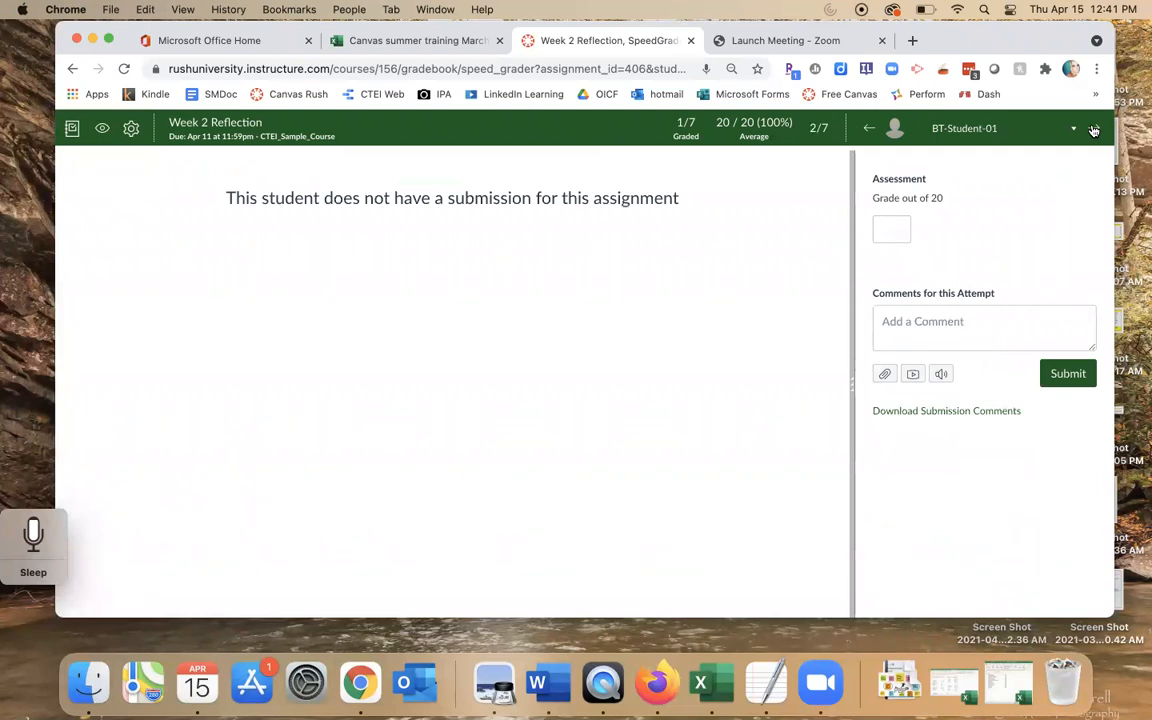
pyautogui.click(1094, 130)
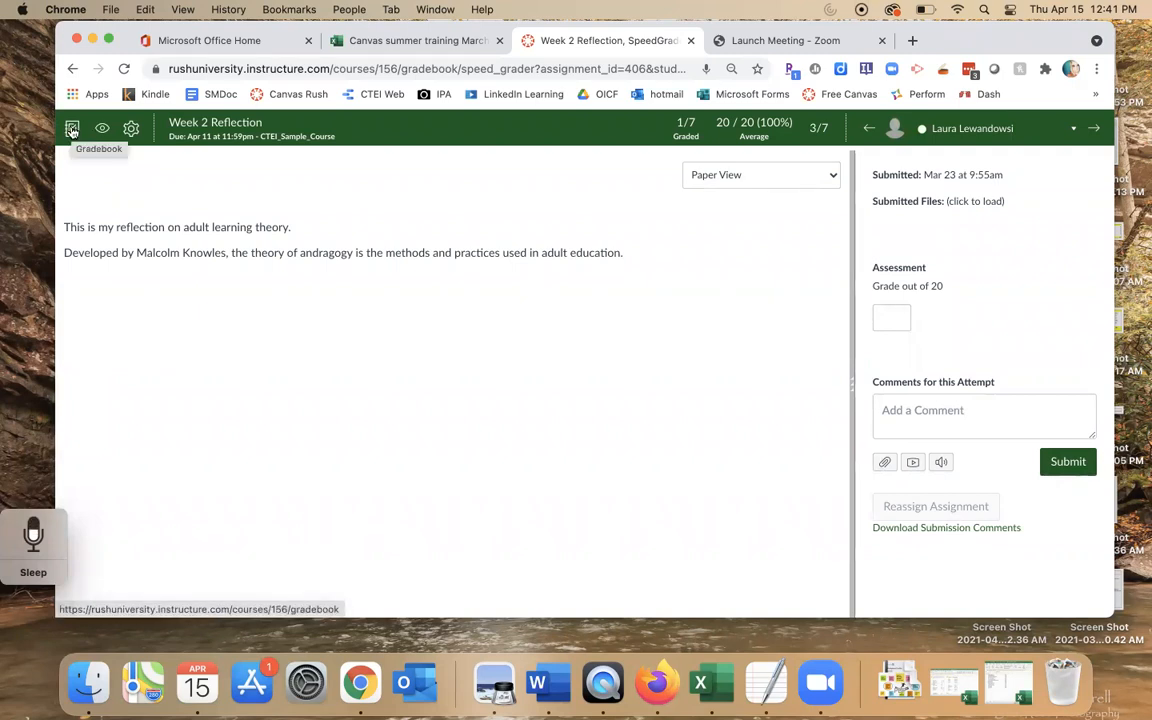
pyautogui.click(131, 130)
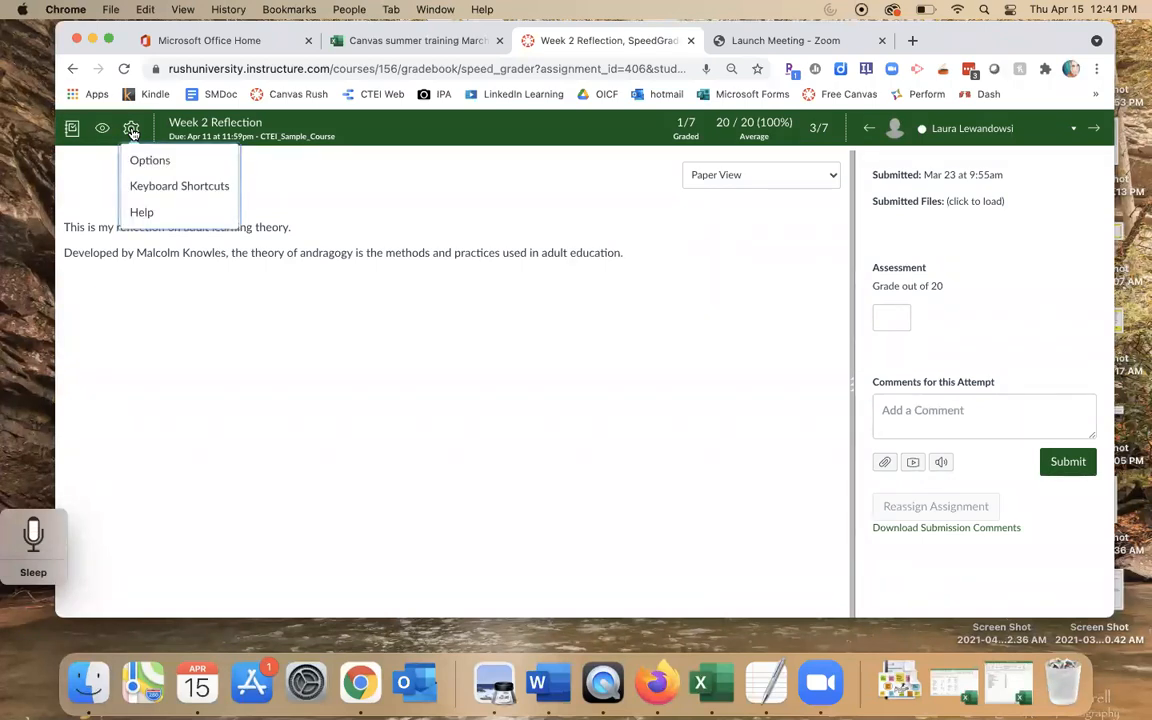
pyautogui.click(131, 130)
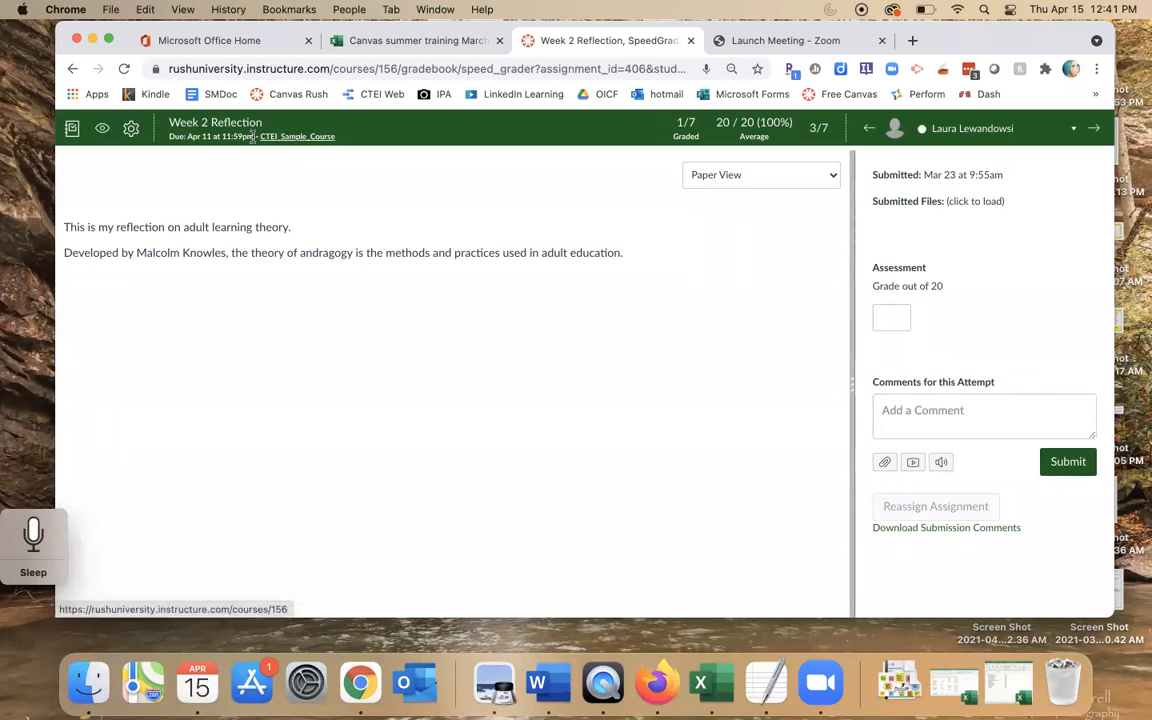
# Return to the course gradebook and open SpeedGrader for the Week 1 Introductions assignment
pyautogui.click(72, 129)
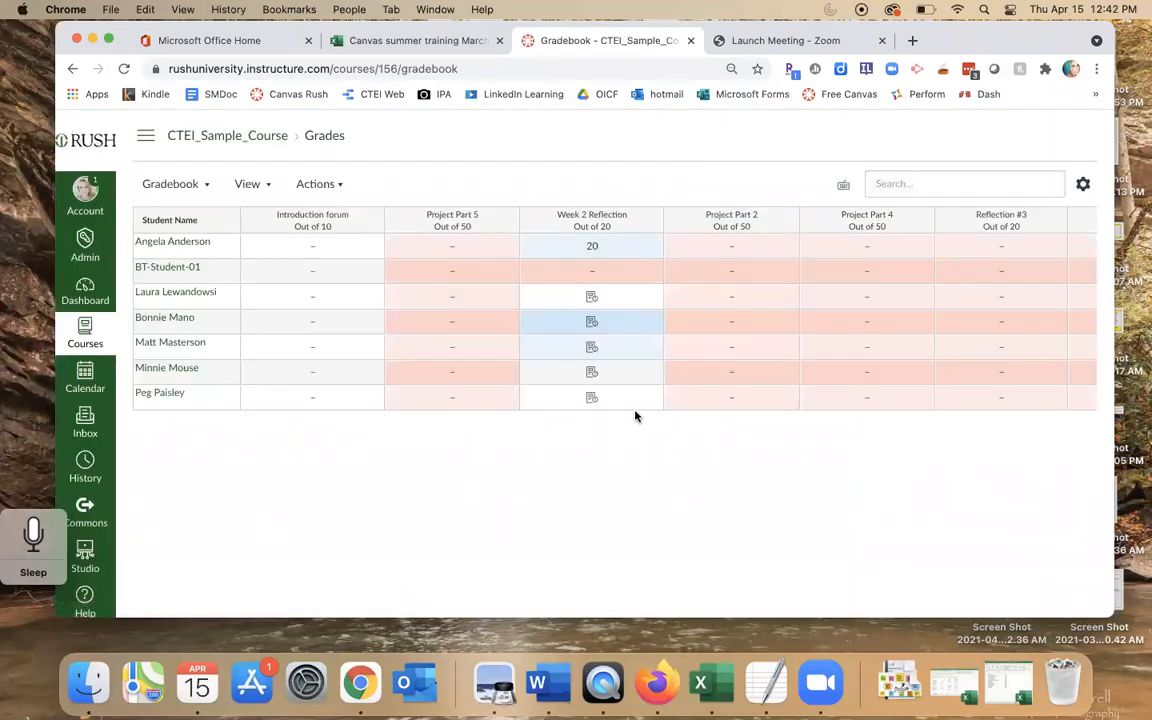
pyautogui.hscroll(15, 652, 349)
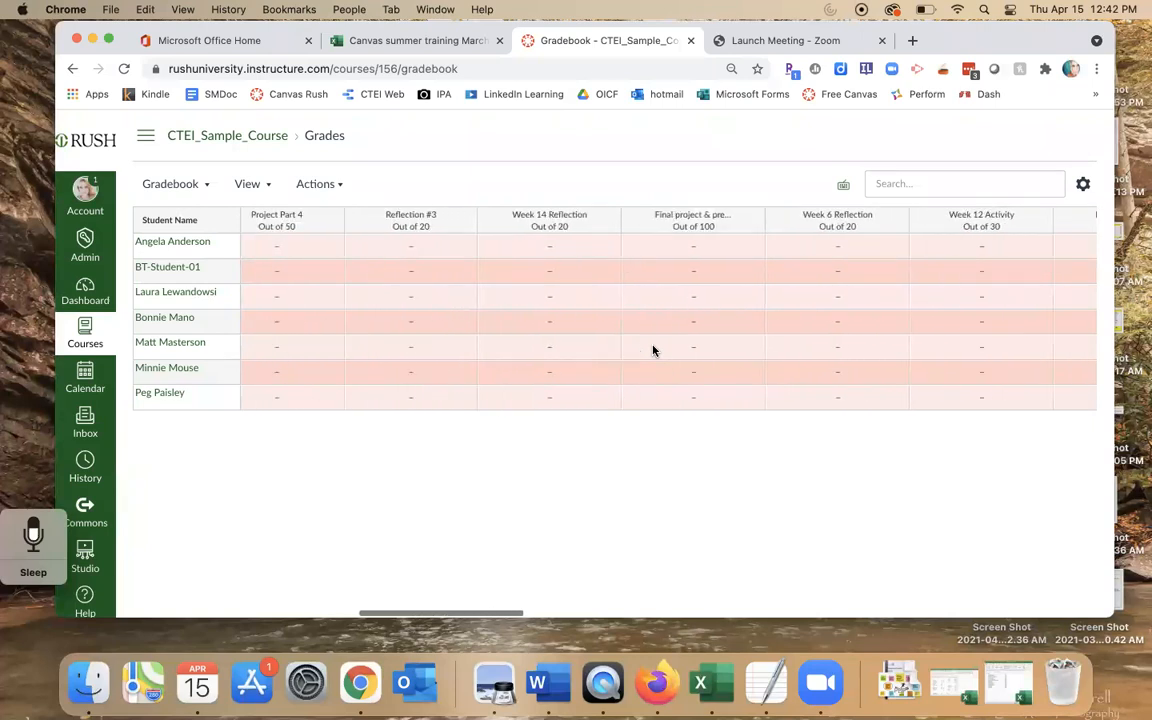
pyautogui.hscroll(10, 652, 349)
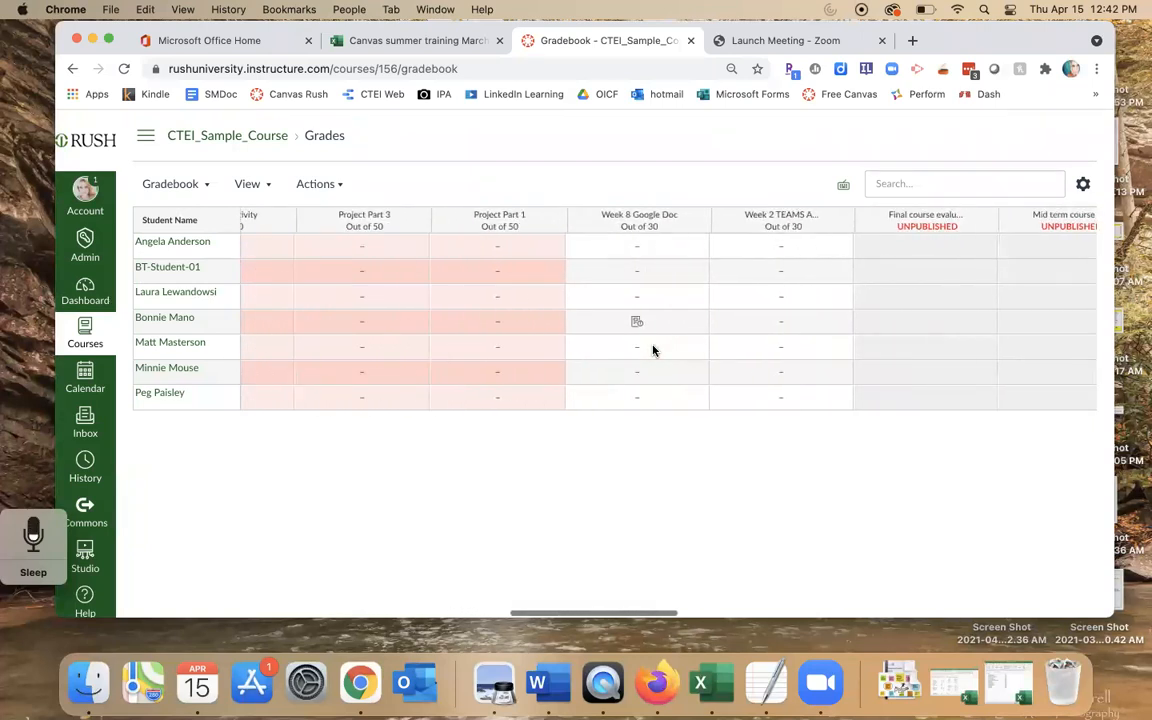
pyautogui.hscroll(10, 652, 349)
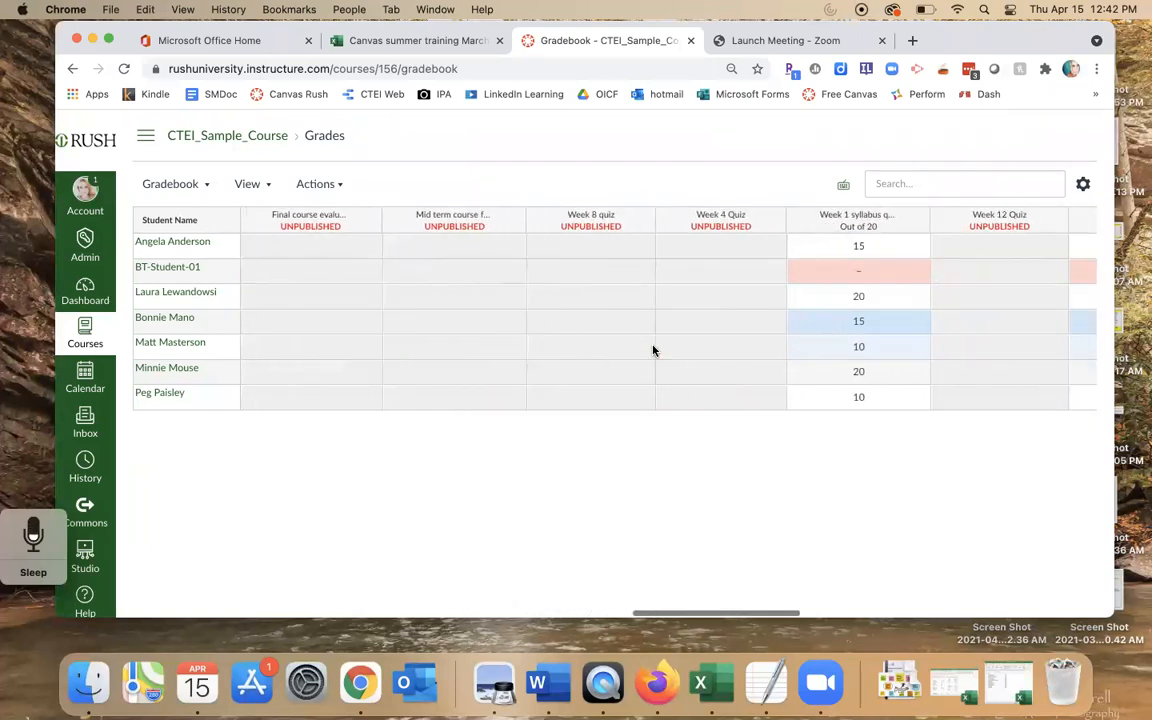
pyautogui.hscroll(10, 652, 349)
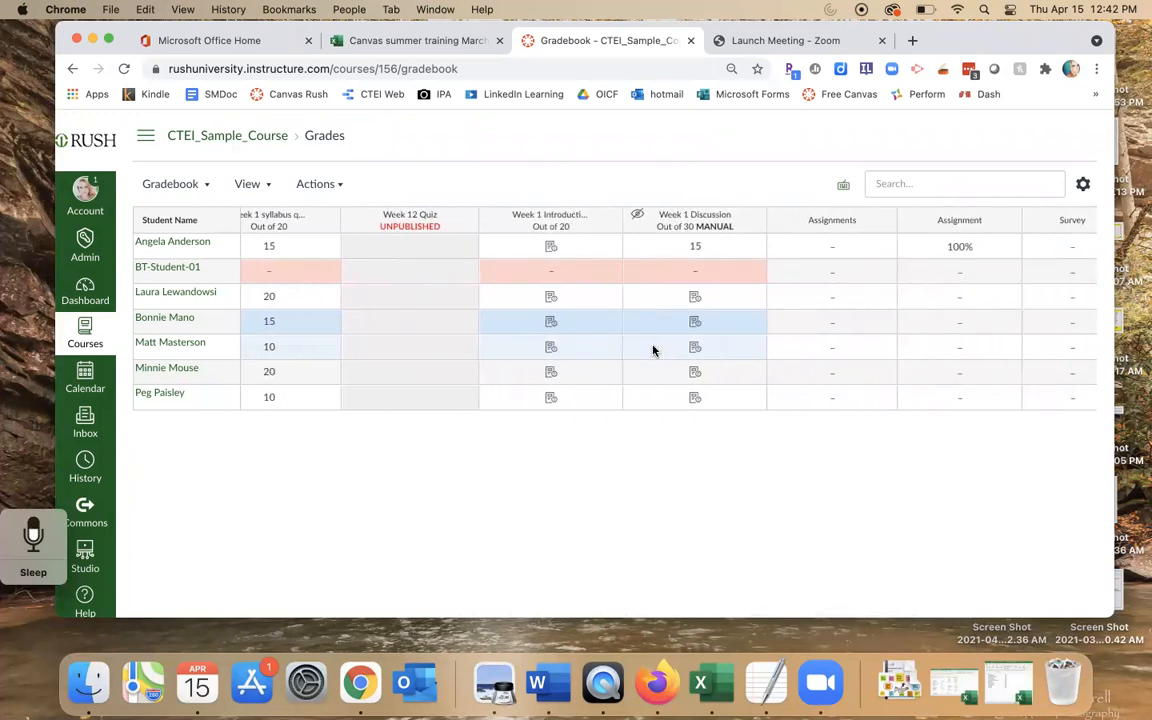
pyautogui.hscroll(-2, 652, 349)
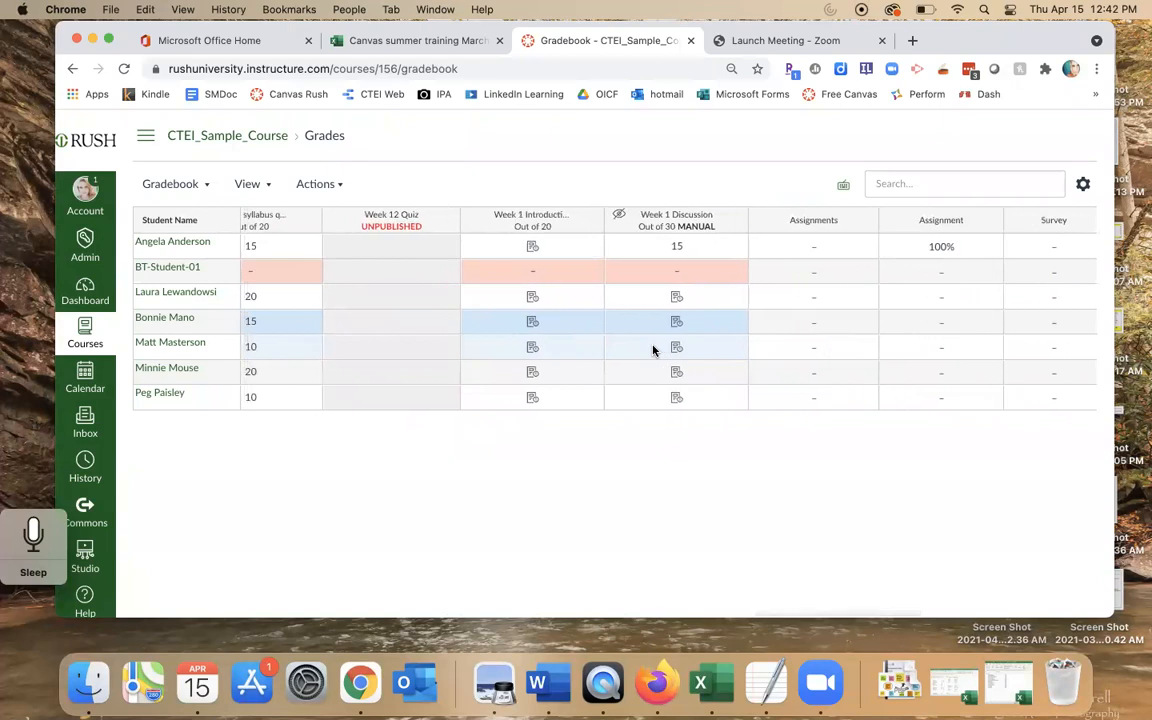
pyautogui.hscroll(-1, 652, 349)
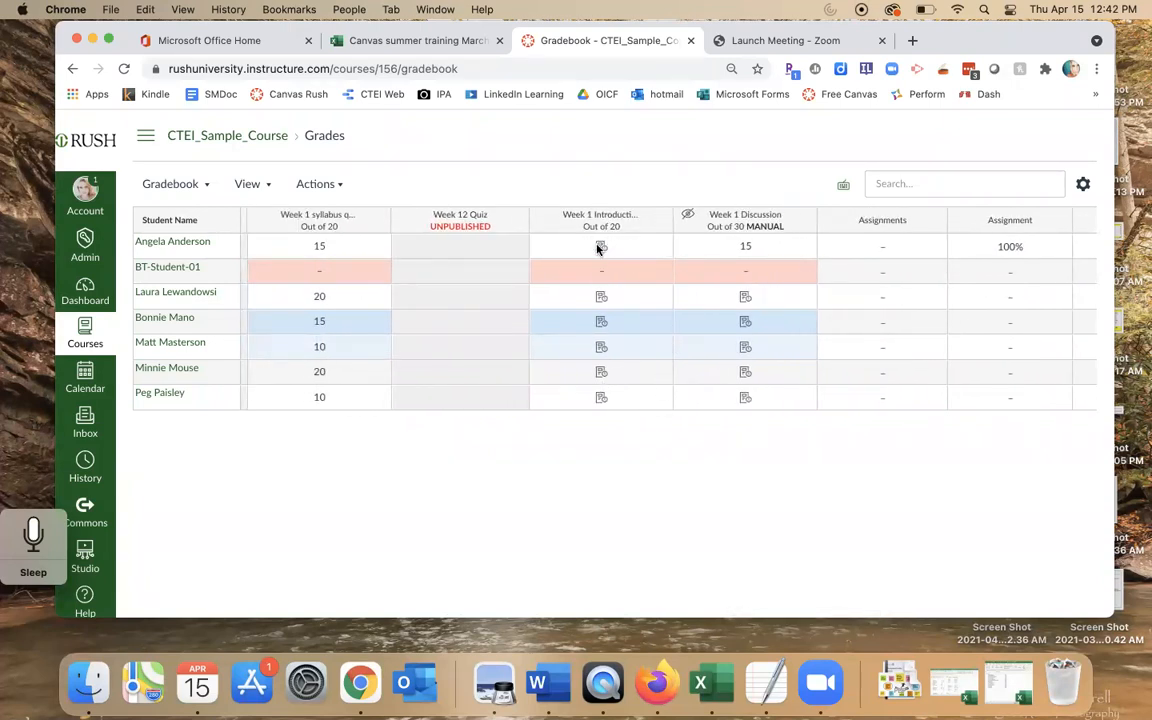
pyautogui.click(658, 220)
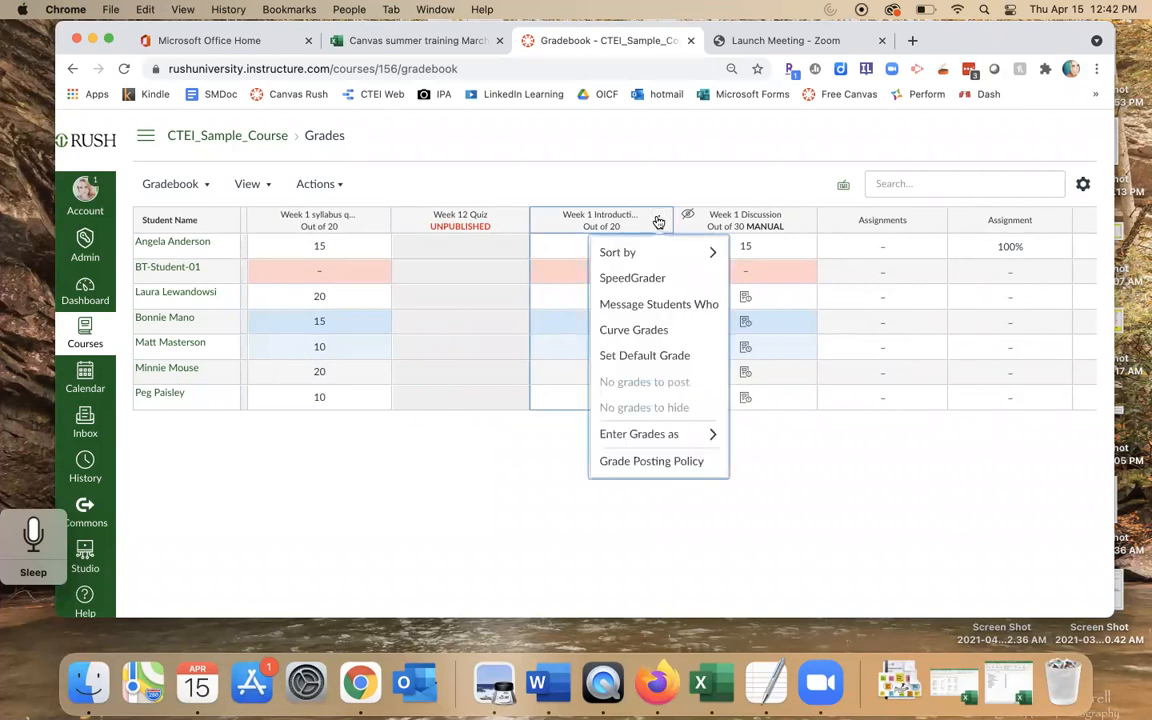
pyautogui.click(632, 277)
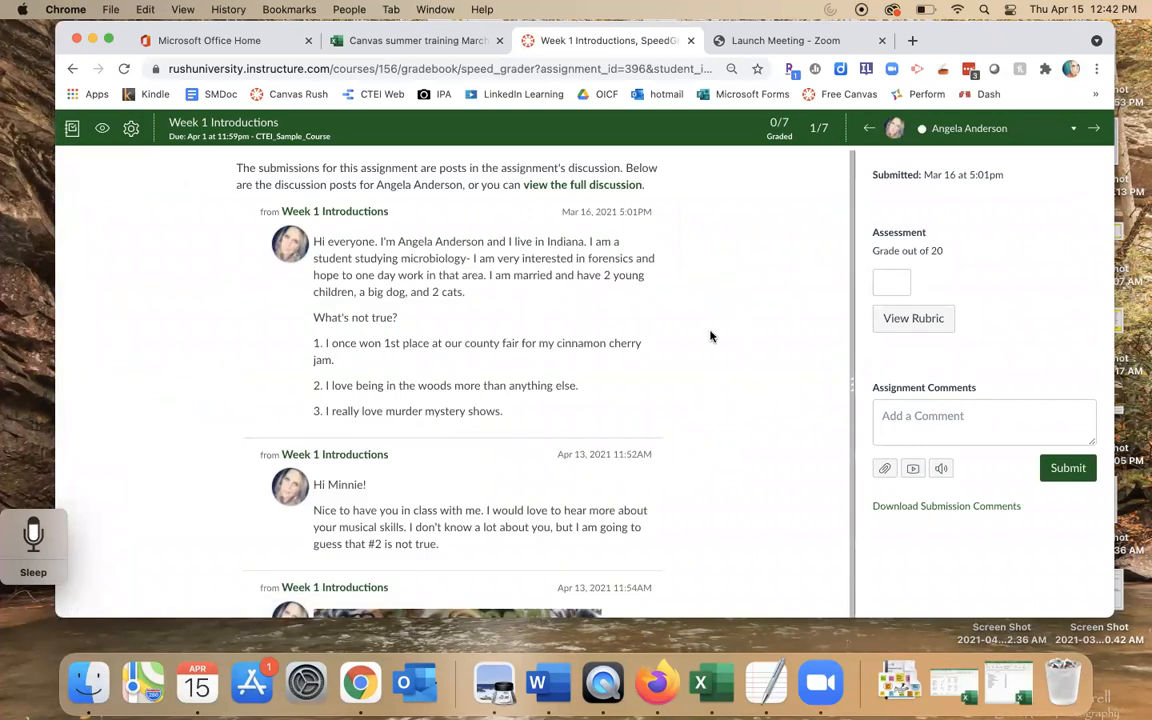
# Review the first student's Week 1 Introductions discussion posts, including the text, video and audio replies
pyautogui.scroll(-2, 711, 335)
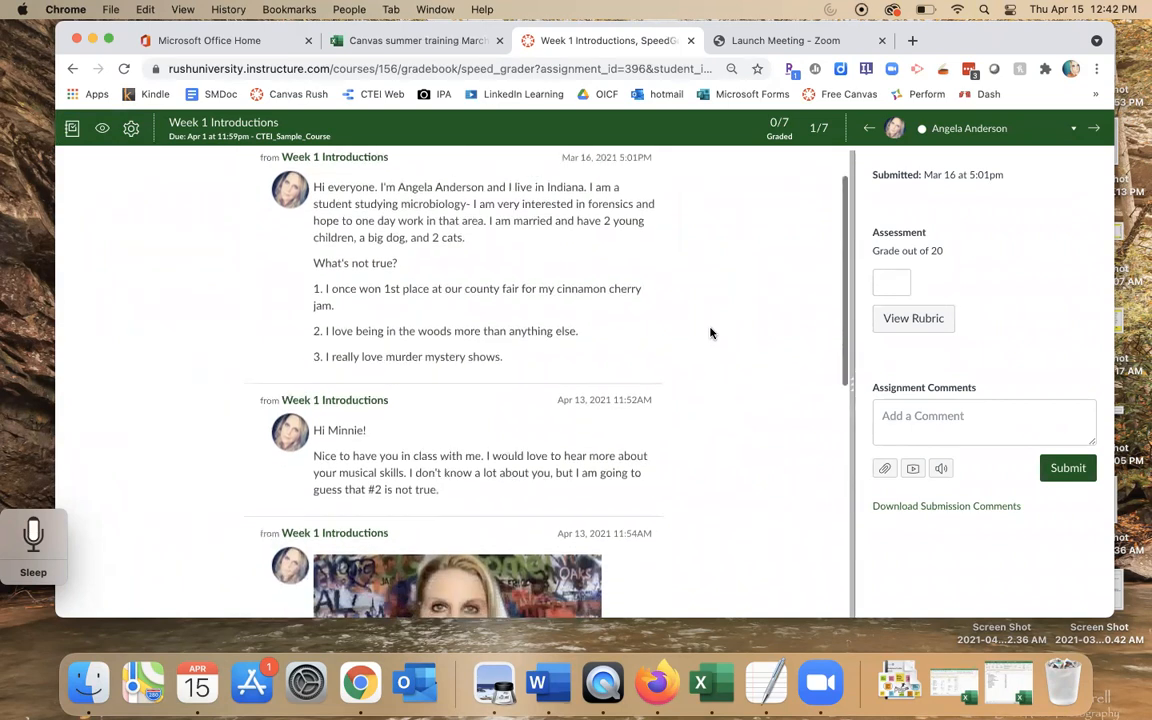
pyautogui.scroll(2, 711, 333)
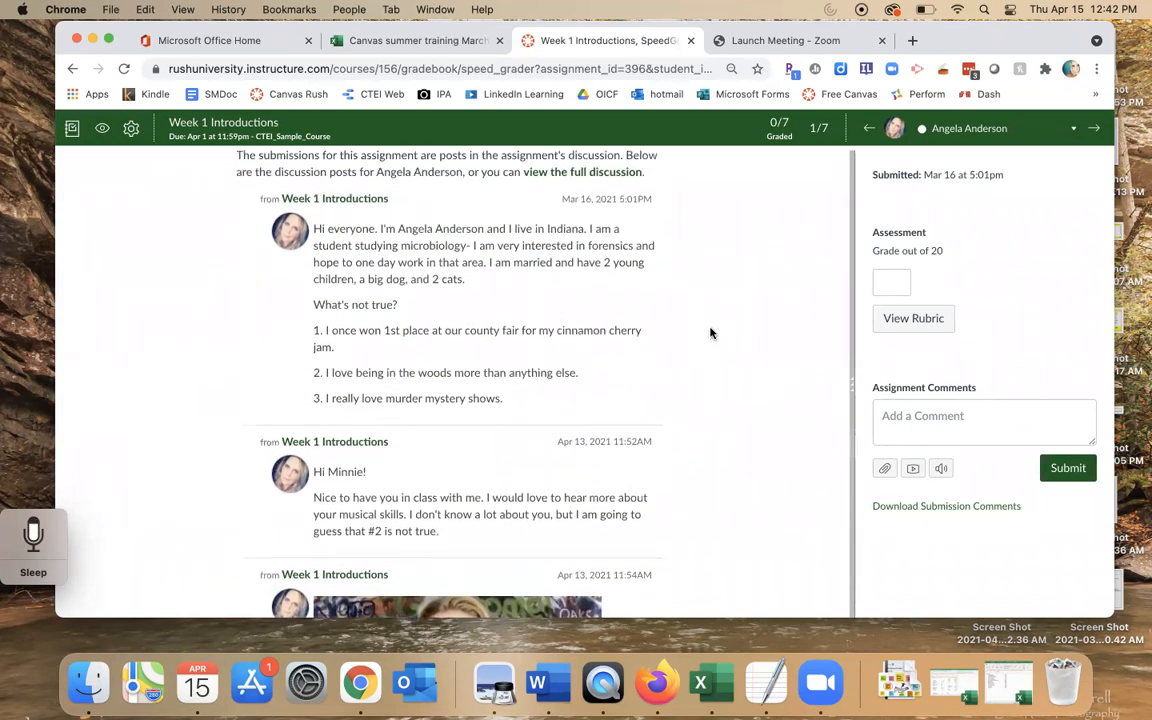
pyautogui.scroll(-4, 711, 333)
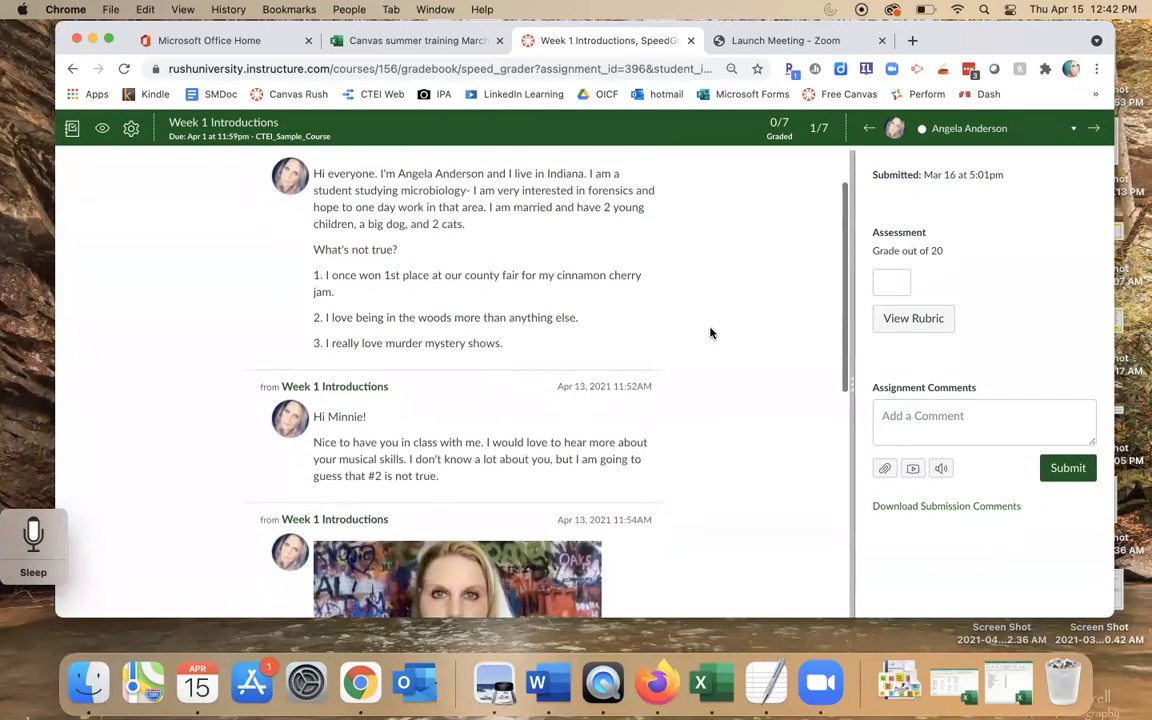
pyautogui.scroll(-4, 711, 333)
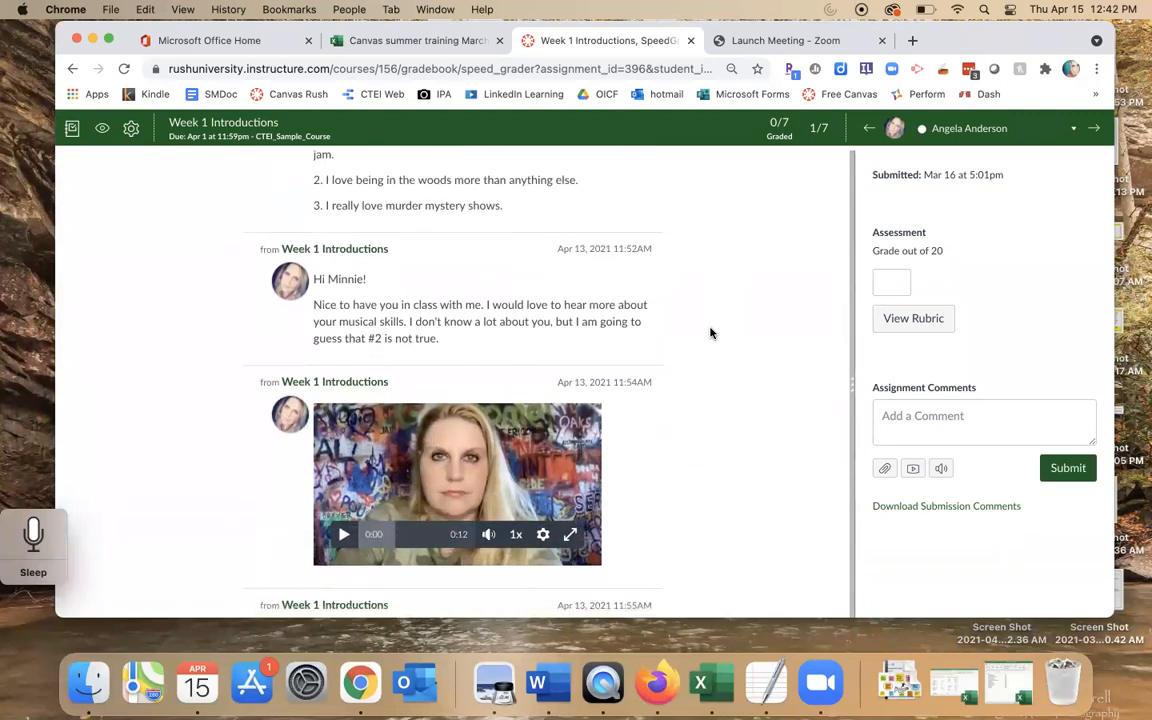
pyautogui.scroll(-7, 711, 333)
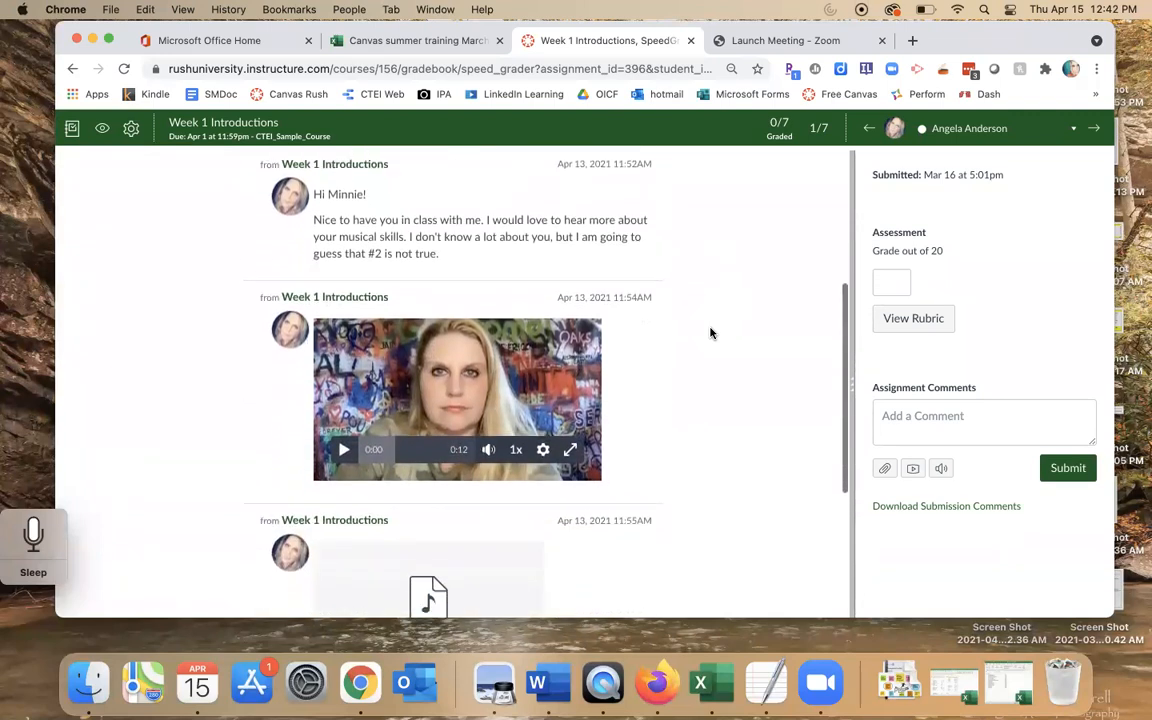
pyautogui.scroll(-1, 711, 333)
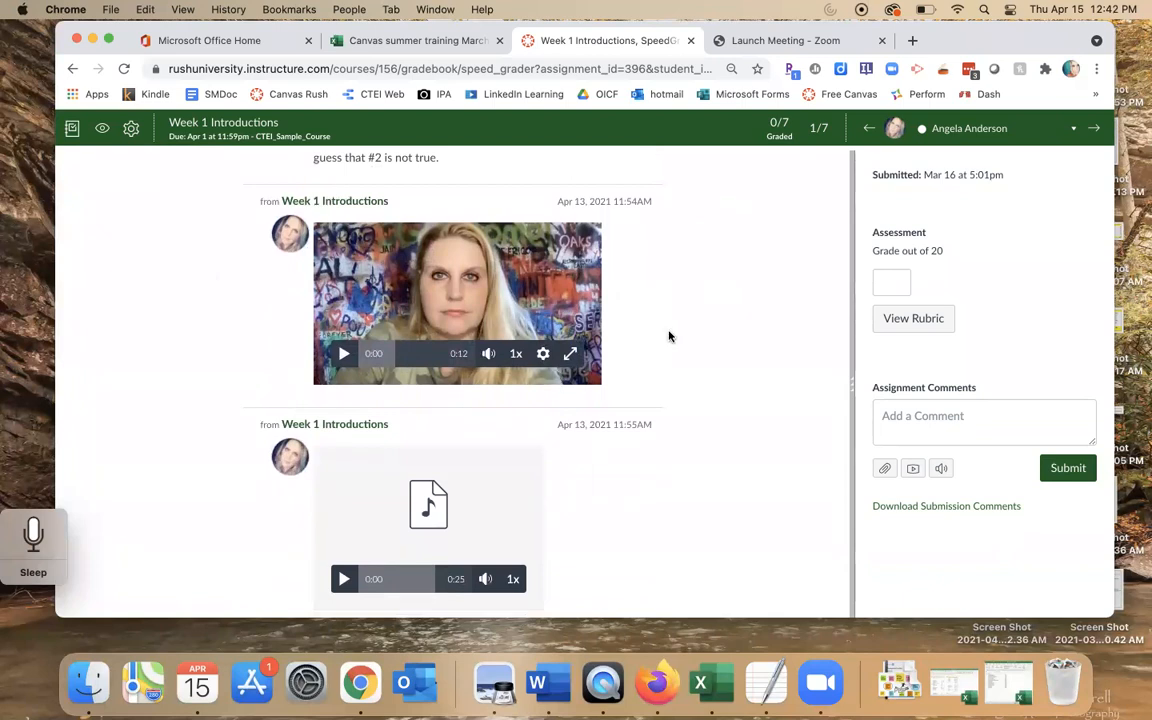
pyautogui.scroll(-4, 697, 389)
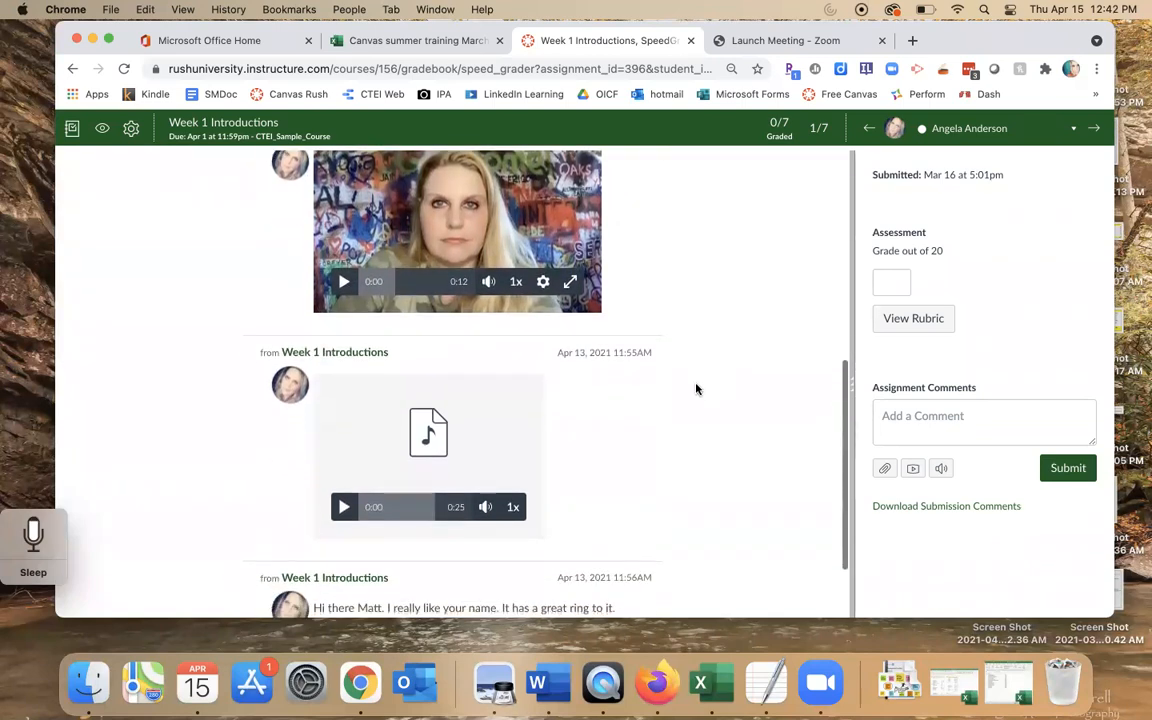
pyautogui.scroll(-3, 697, 389)
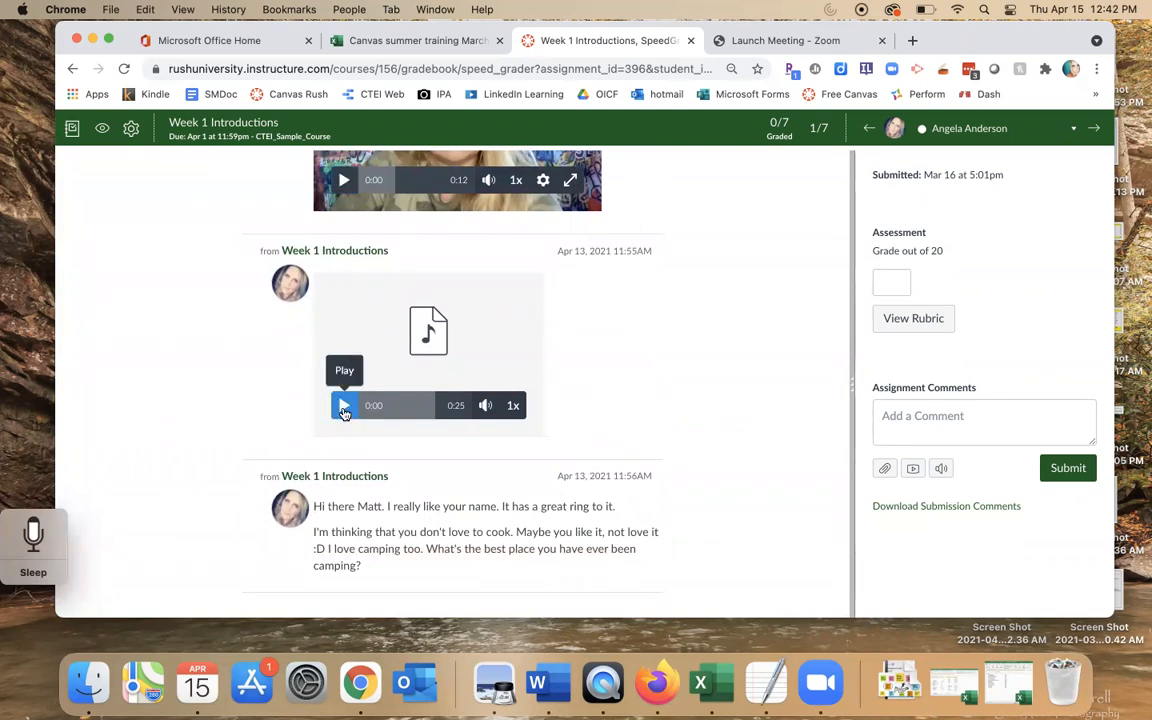
pyautogui.scroll(10, 770, 360)
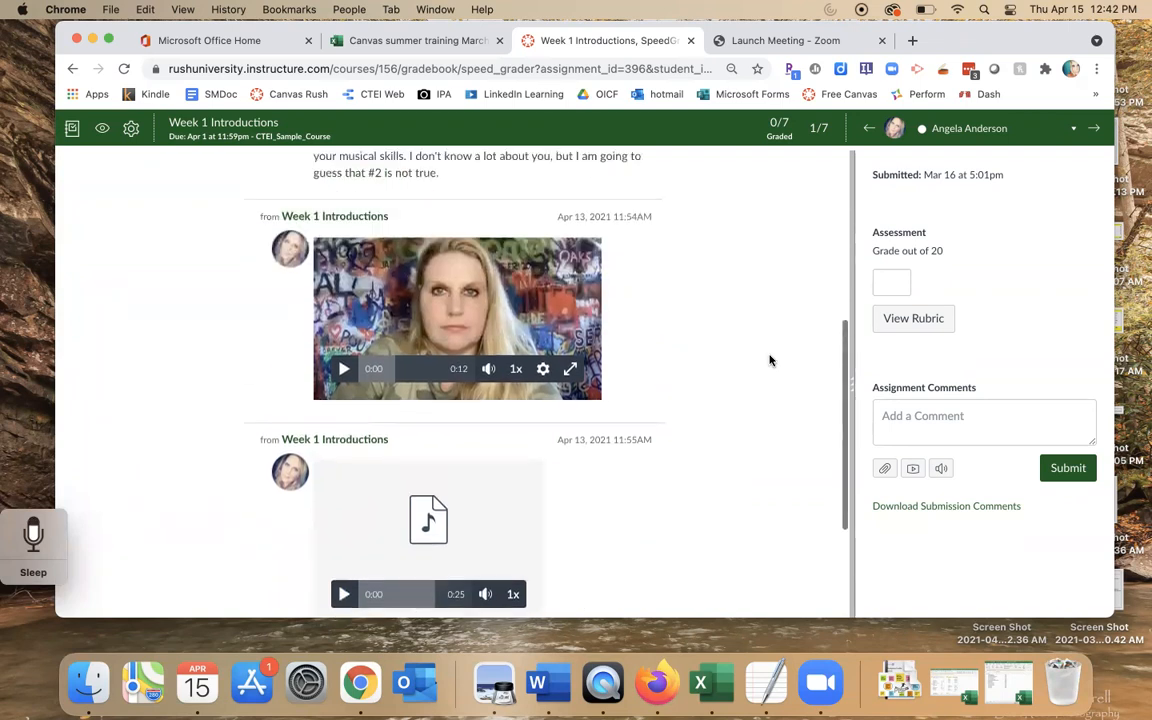
# Open the Discussion Rubric for the first student and enlarge the browser window to give its ratings more room
pyautogui.click(899, 320)
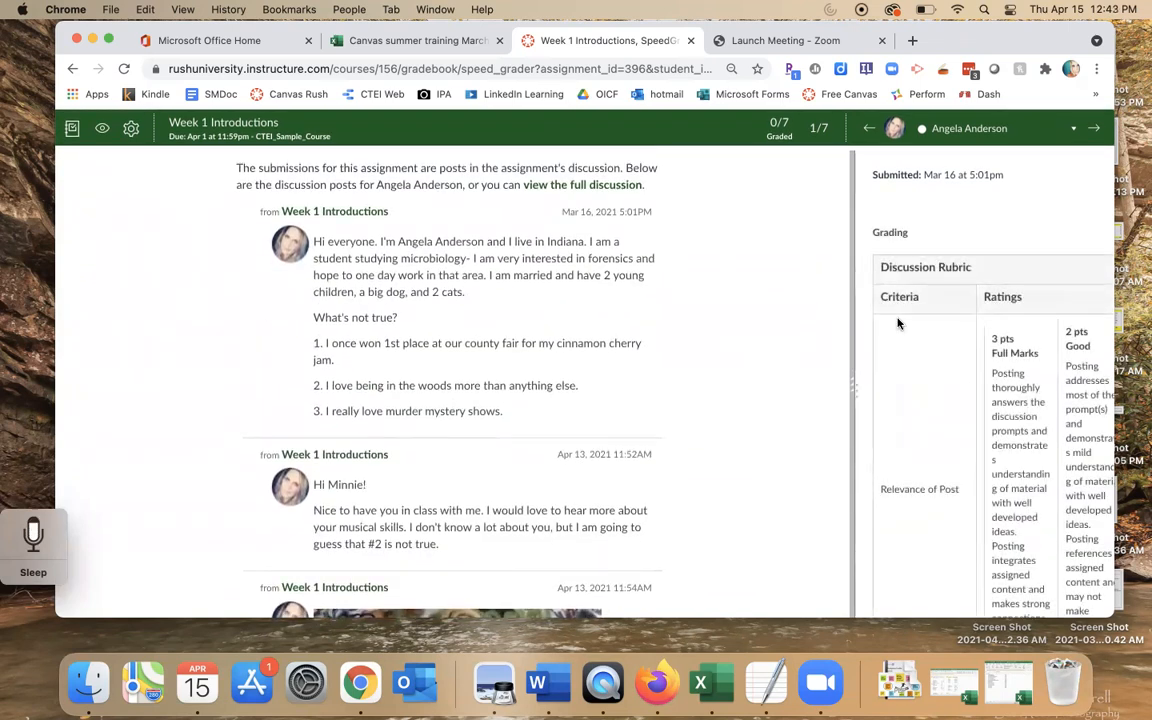
pyautogui.scroll(-3, 898, 323)
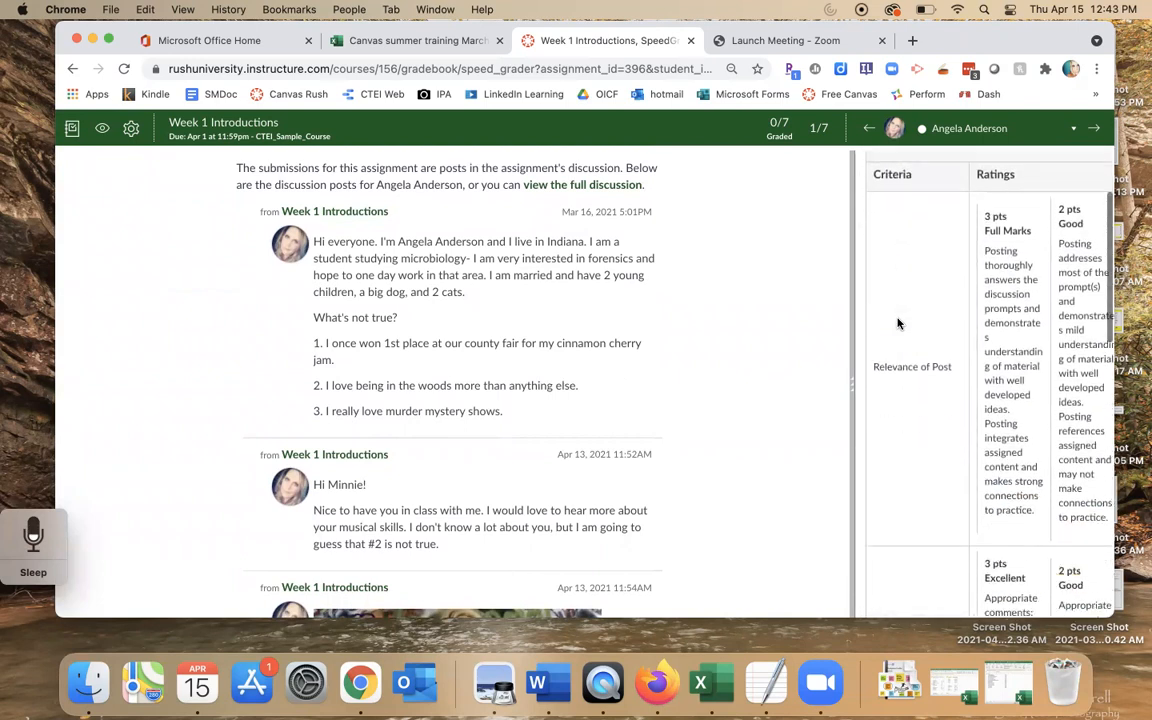
pyautogui.moveTo(1114, 617); pyautogui.dragTo(1143, 657)
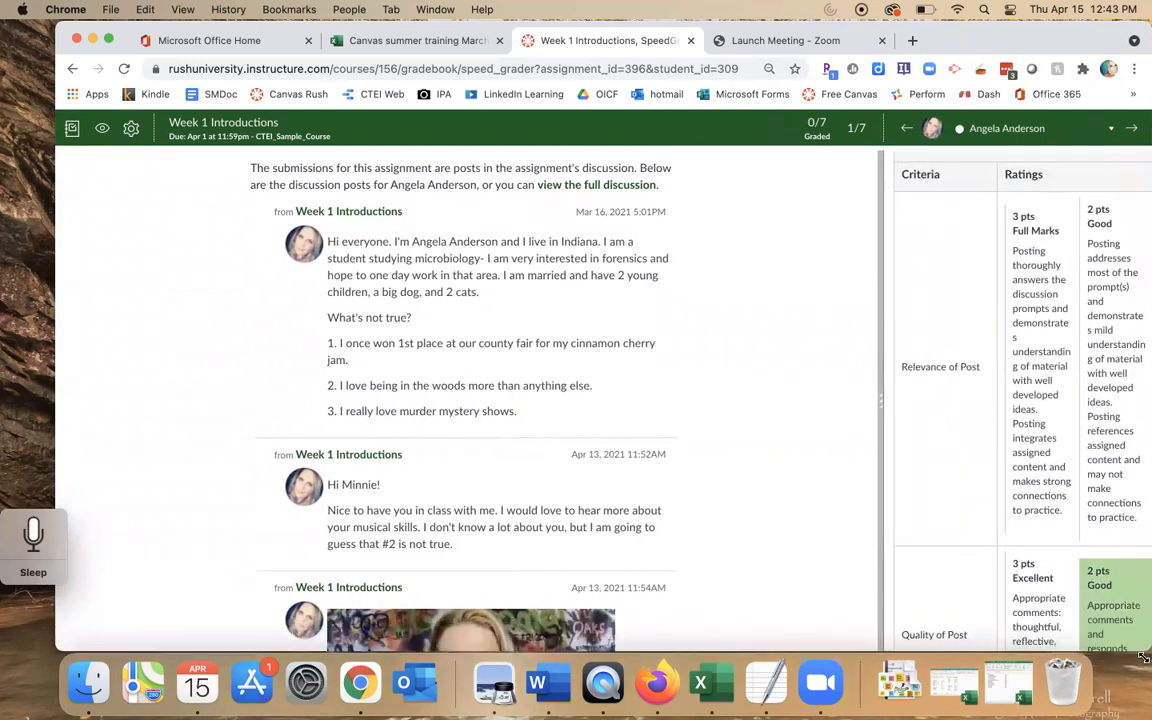
pyautogui.moveTo(950, 47); pyautogui.dragTo(900, 47)
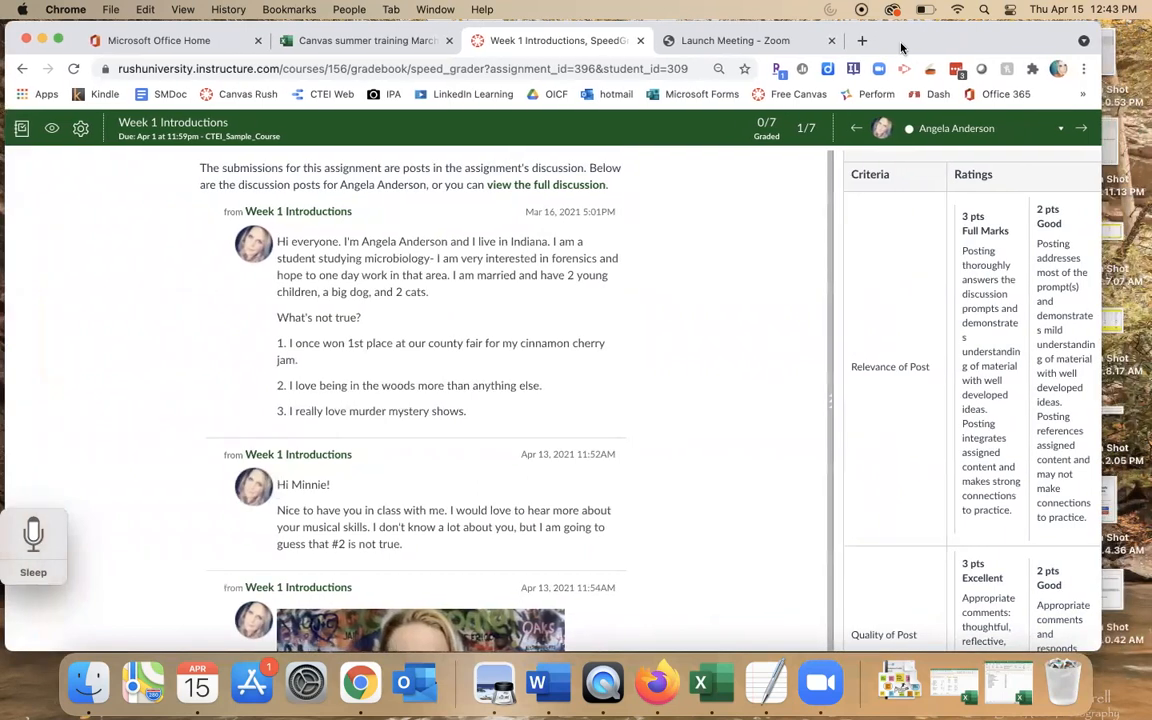
pyautogui.moveTo(1102, 645); pyautogui.dragTo(1150, 650)
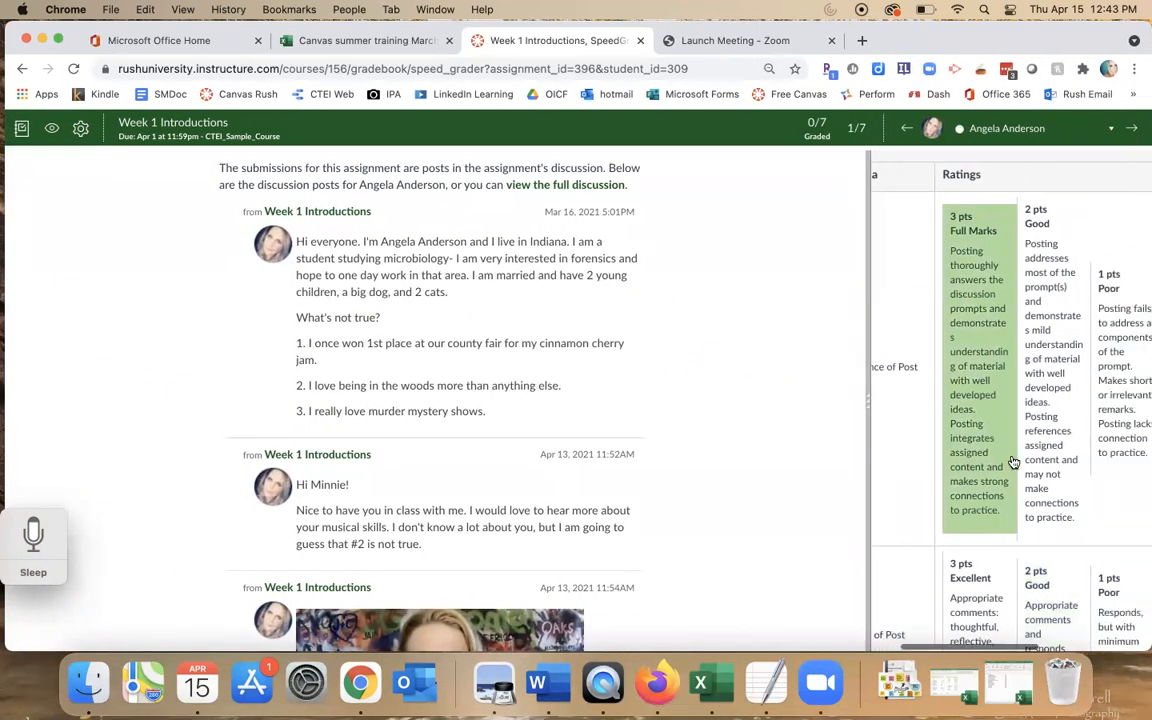
# Rate Relevance of Post as Full Marks (3 pts) and Quality of Post as Excellent (3 pts) in the Discussion Rubric
pyautogui.hscroll(10, 1013, 462)
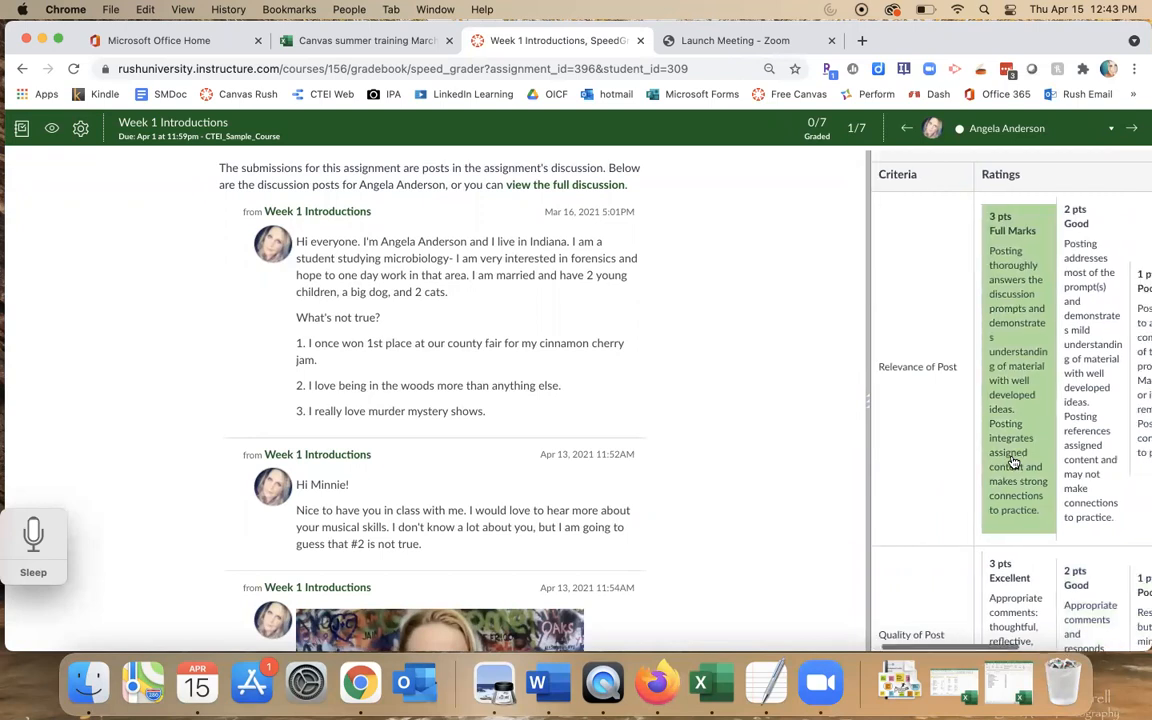
pyautogui.hscroll(-10, 1013, 462)
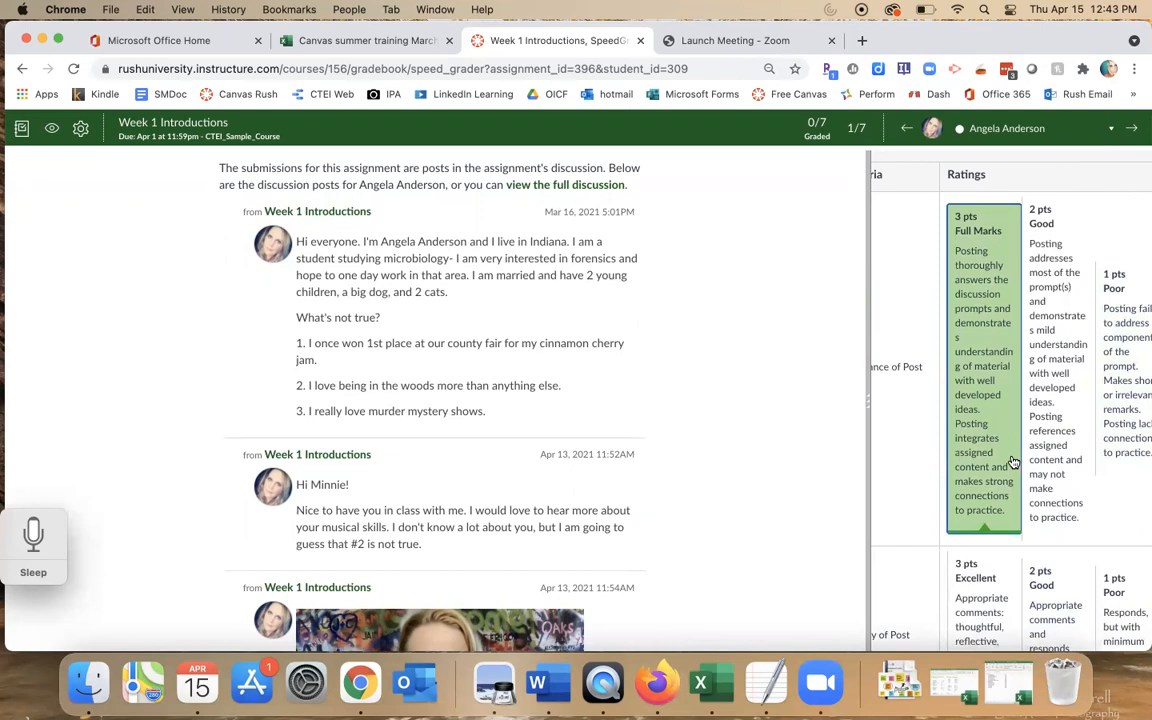
pyautogui.hscroll(10, 1013, 462)
pyautogui.hscroll(-10, 1013, 462)
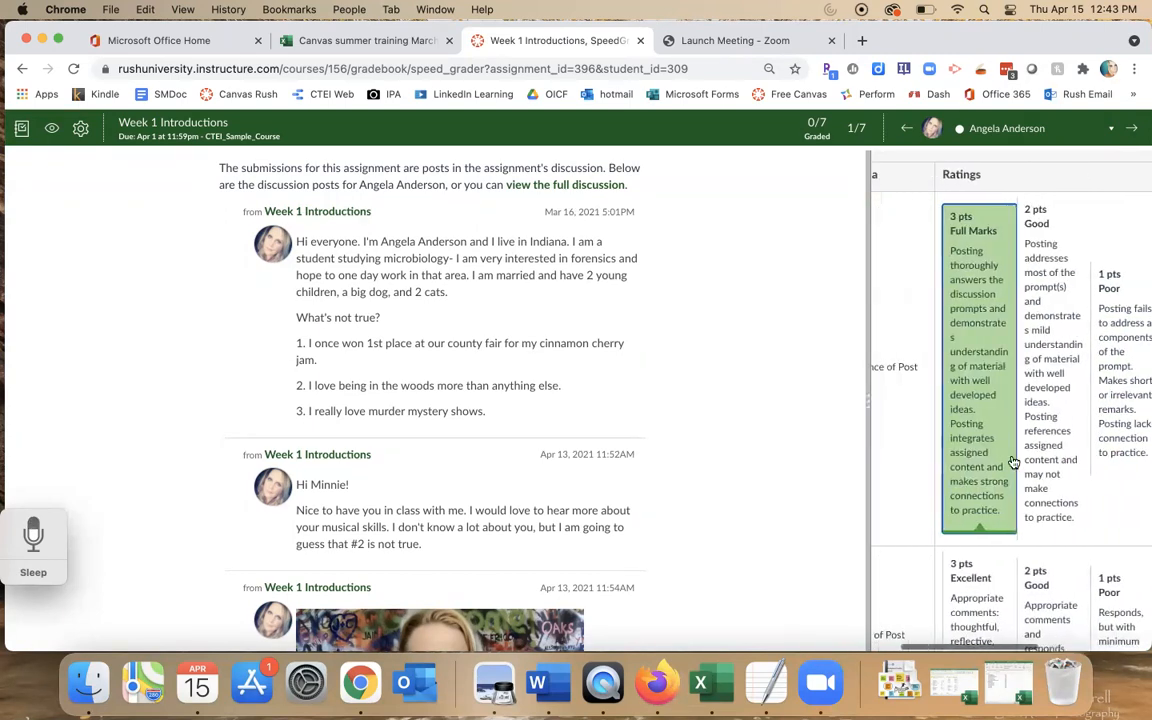
pyautogui.scroll(-5, 1013, 462)
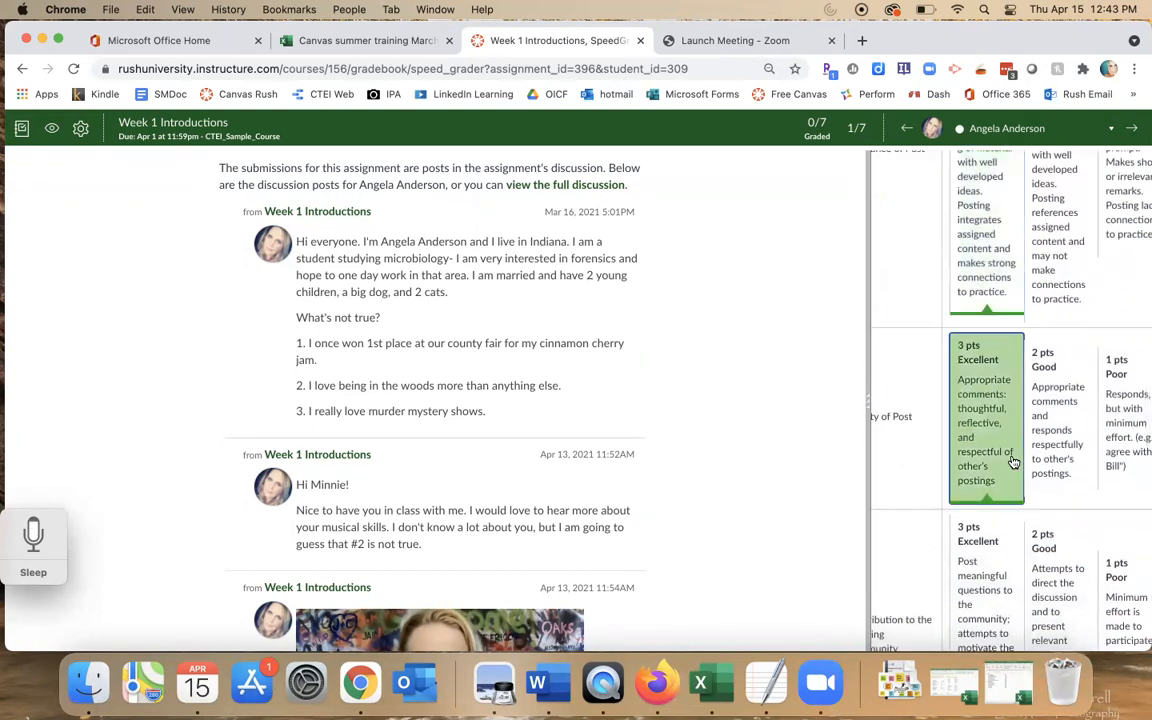
pyautogui.hscroll(10, 1013, 462)
pyautogui.hscroll(-12, 1013, 462)
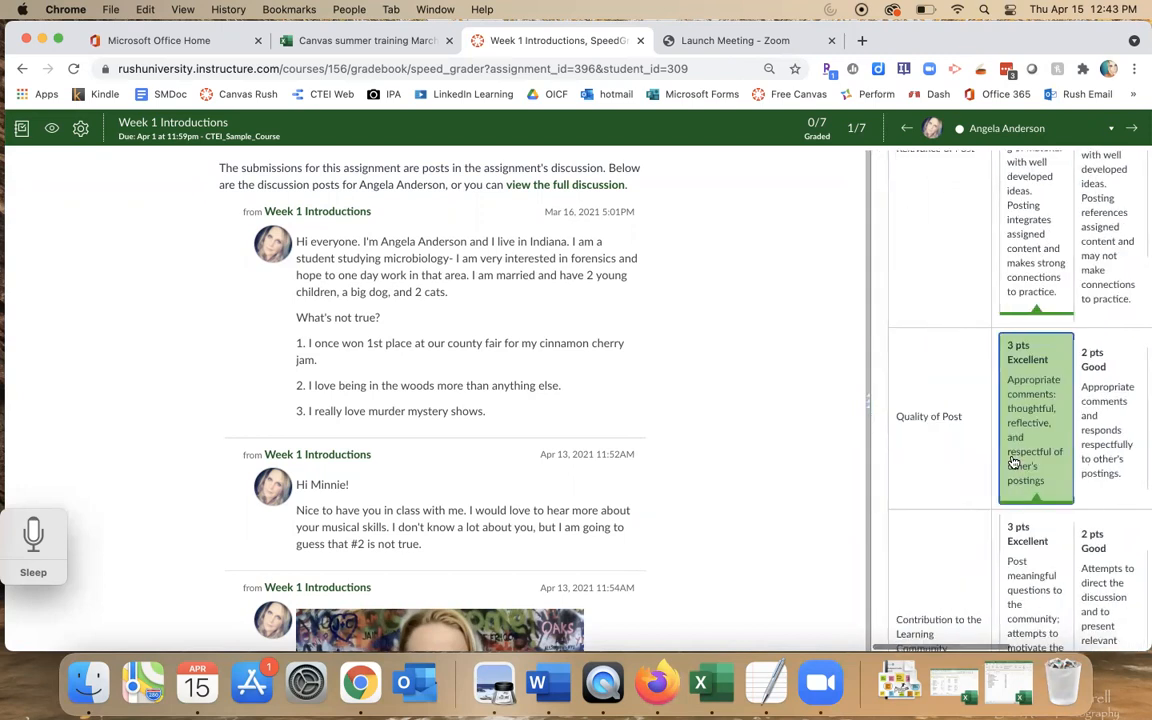
# Rate both Contribution to the Learning Community and Mechanics as Excellent (3 pts) in the Discussion Rubric
pyautogui.scroll(-2, 1009, 530)
pyautogui.scroll(-5, 1009, 530)
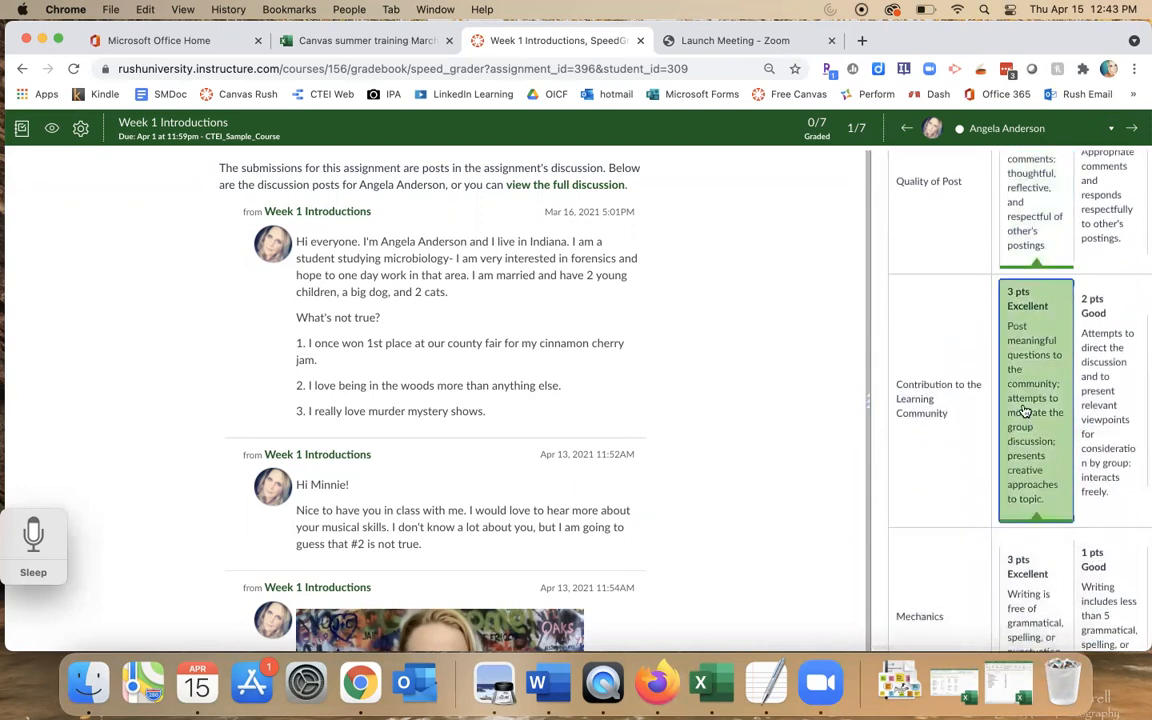
pyautogui.click(1023, 483)
pyautogui.click(1028, 476)
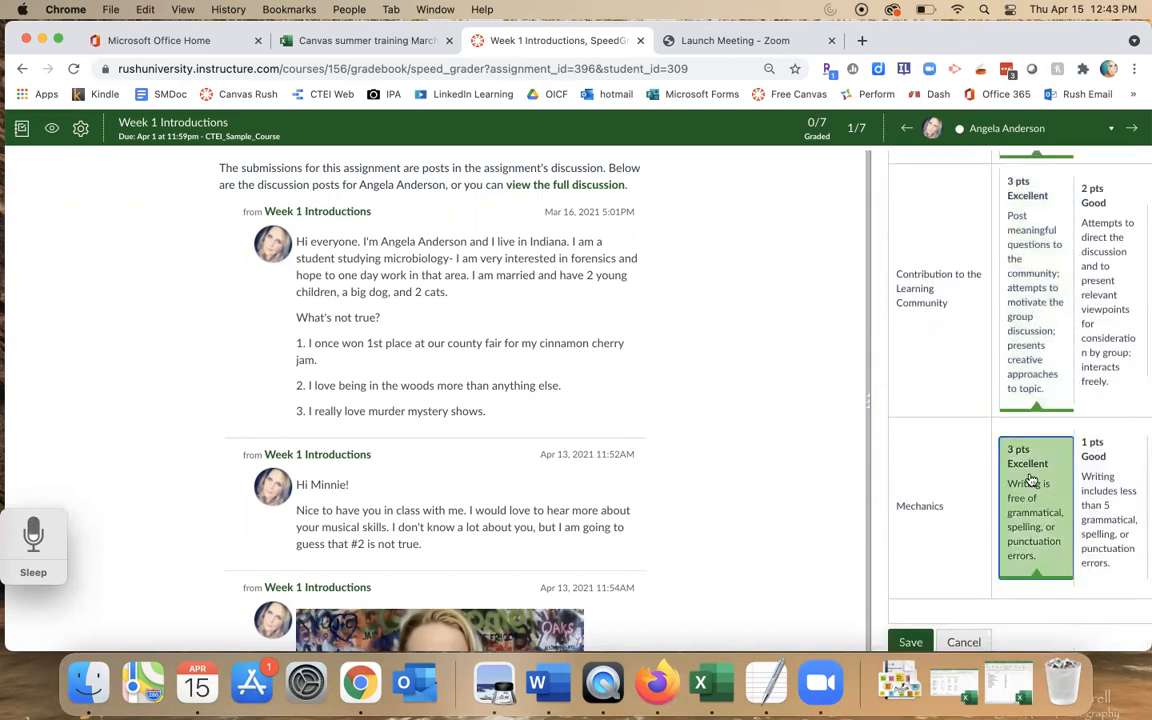
pyautogui.hscroll(5, 1031, 480)
pyautogui.scroll(-4, 1031, 480)
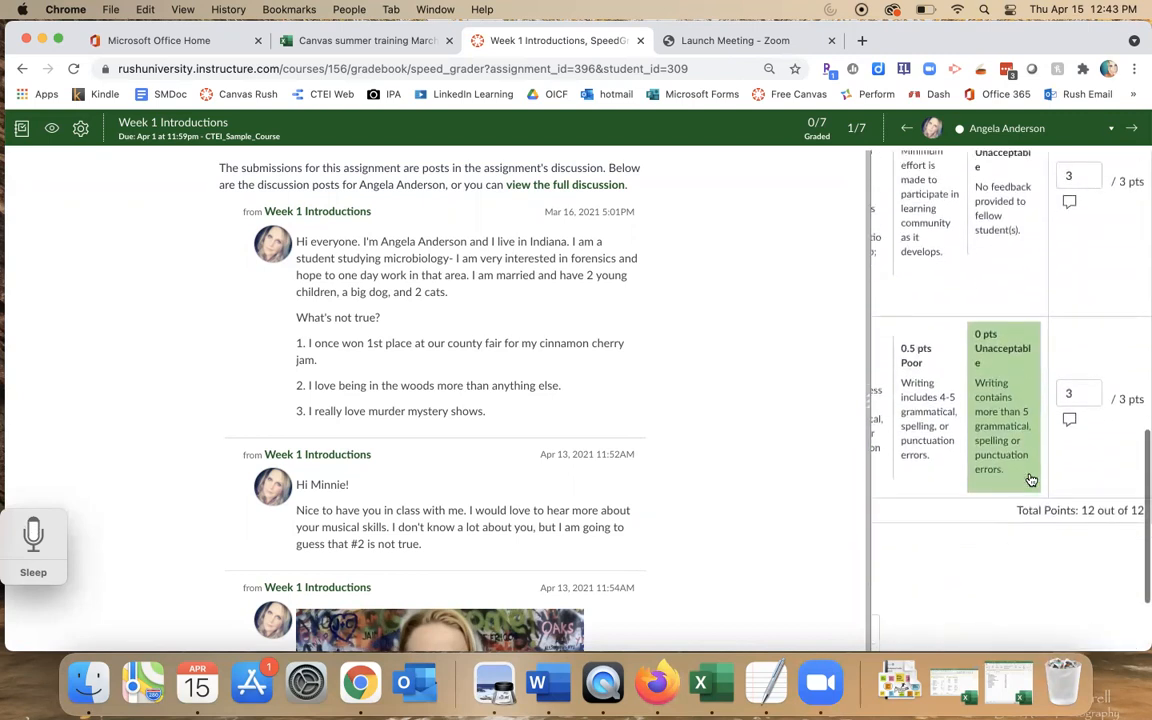
# Save the first student's completed Discussion Rubric and review the saved ratings
pyautogui.hscroll(-3, 1030, 479)
pyautogui.hscroll(-3, 1029, 476)
pyautogui.scroll(2, 1029, 476)
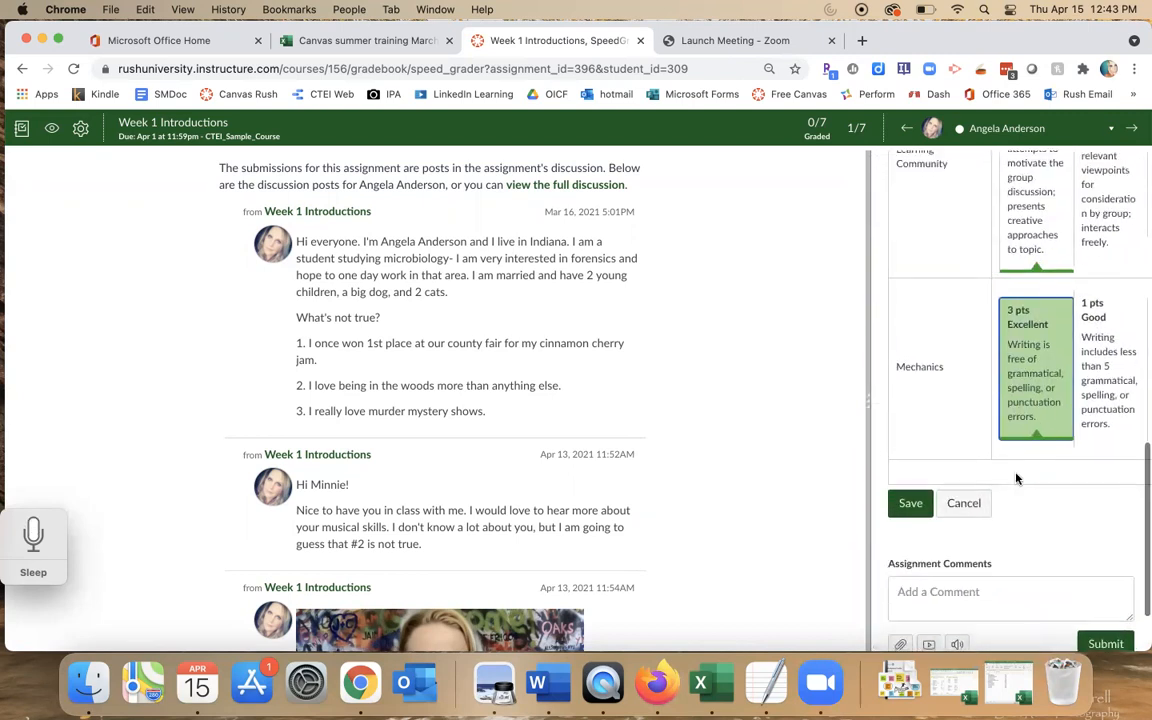
pyautogui.click(904, 503)
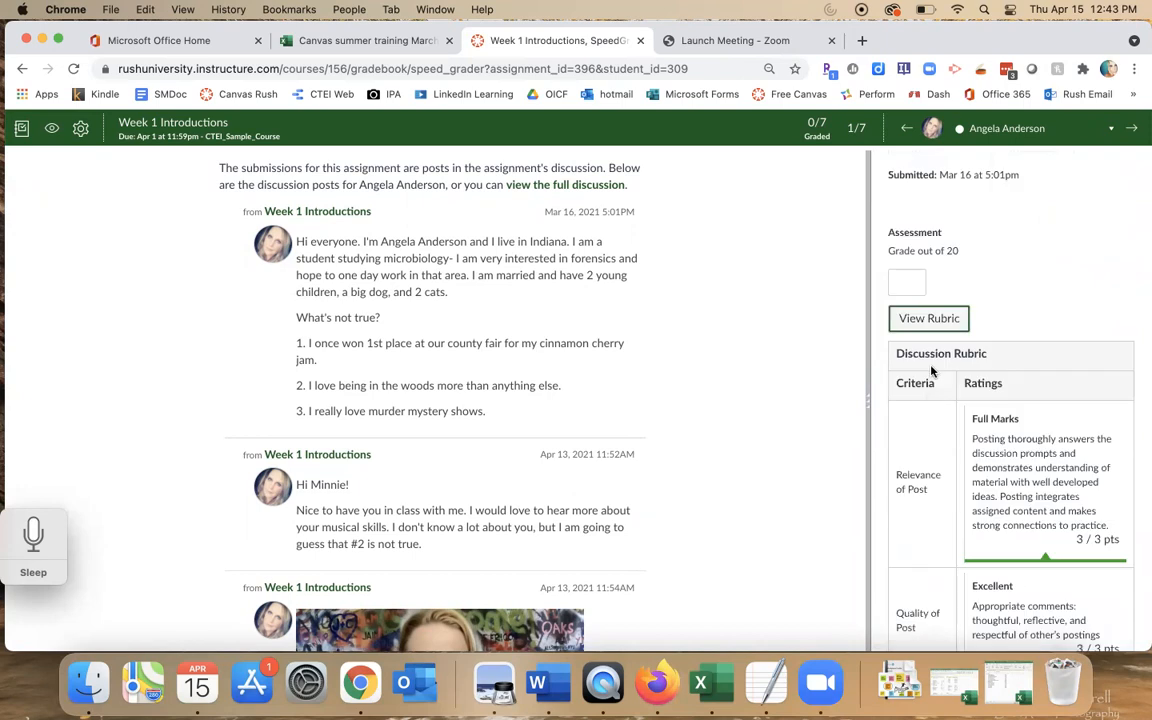
pyautogui.scroll(-10, 930, 368)
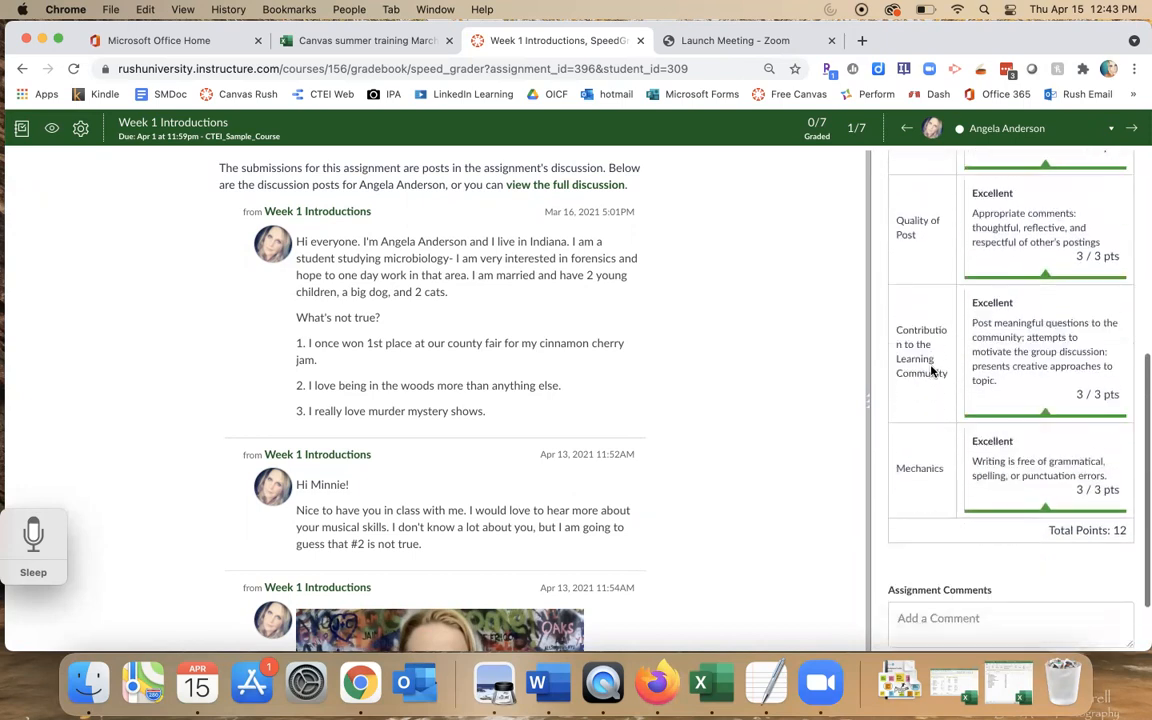
pyautogui.scroll(10, 930, 372)
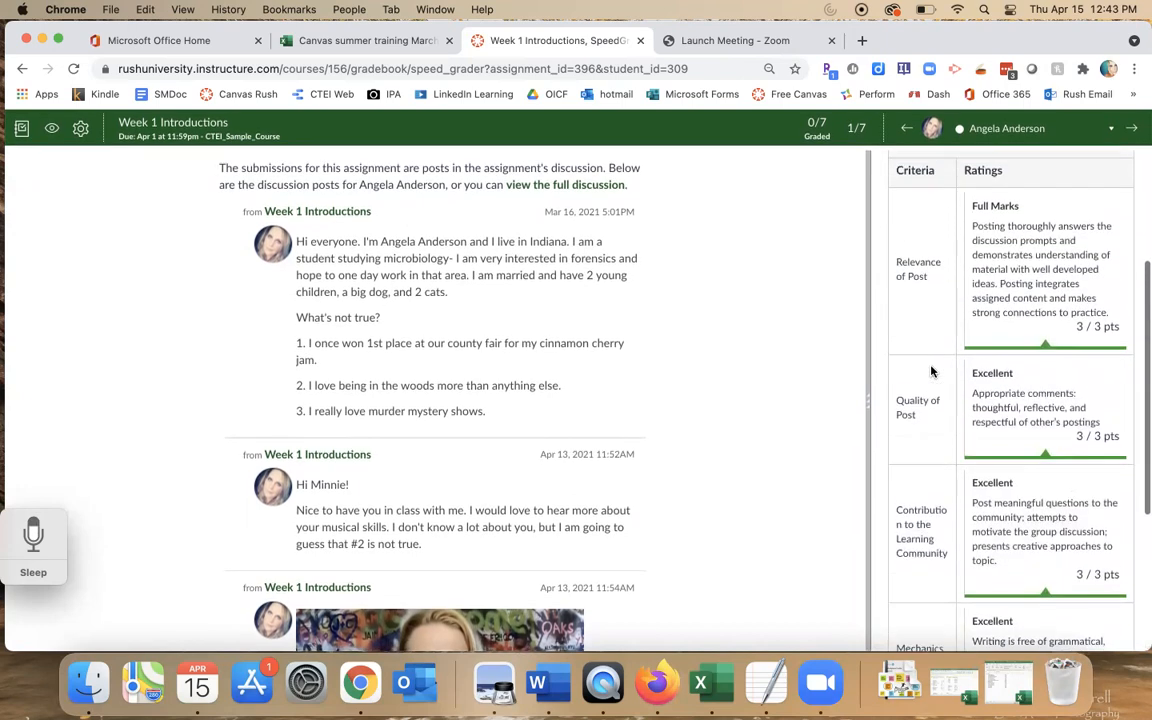
# Give the first student a grade of 20 for the Week 1 Introductions discussion
pyautogui.scroll(3, 930, 279)
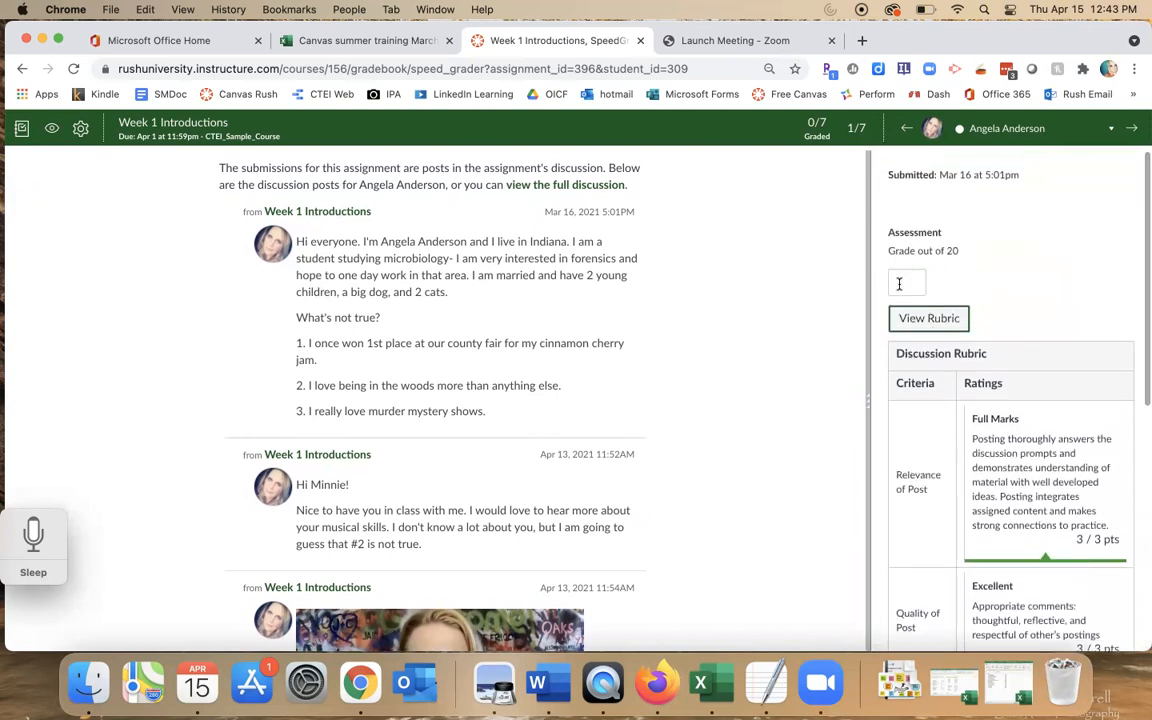
pyautogui.click(899, 284)
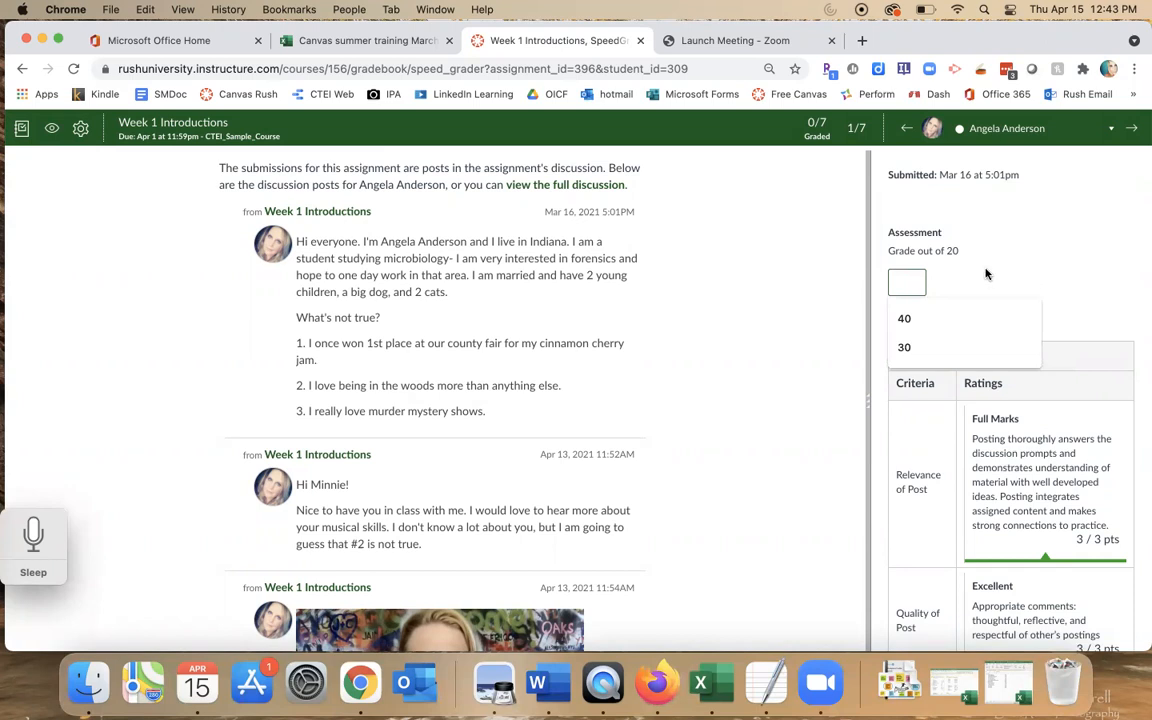
pyautogui.write('20')
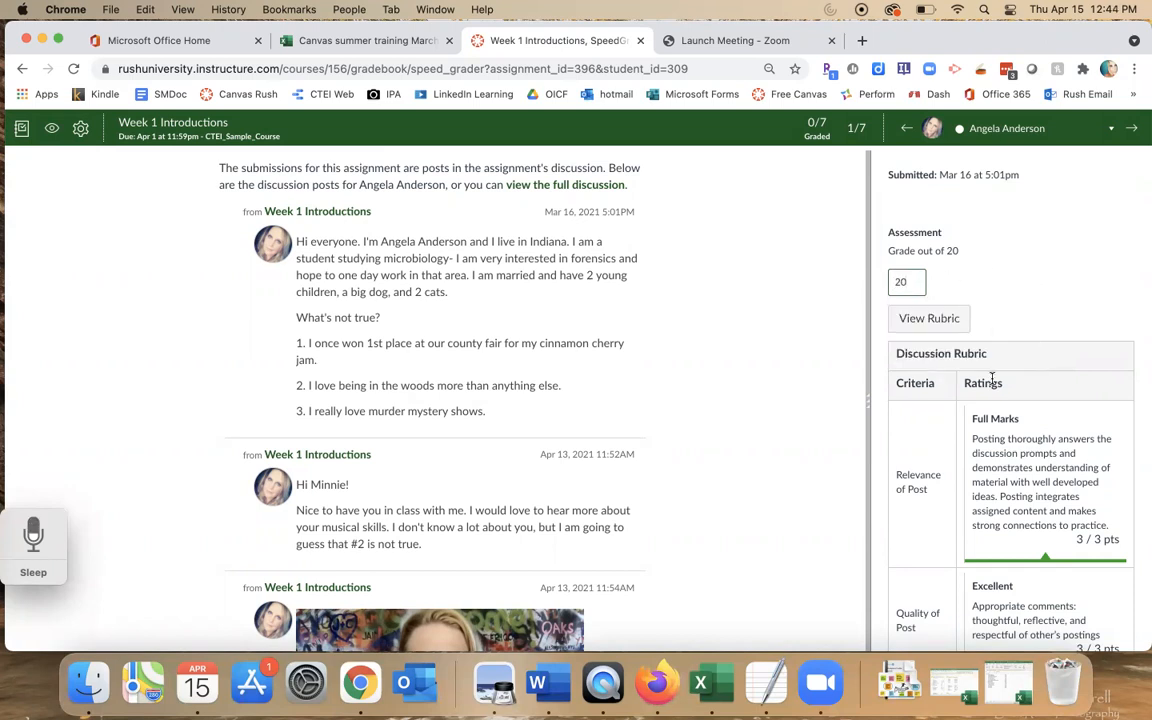
pyautogui.scroll(-4, 993, 345)
pyautogui.scroll(-1, 993, 384)
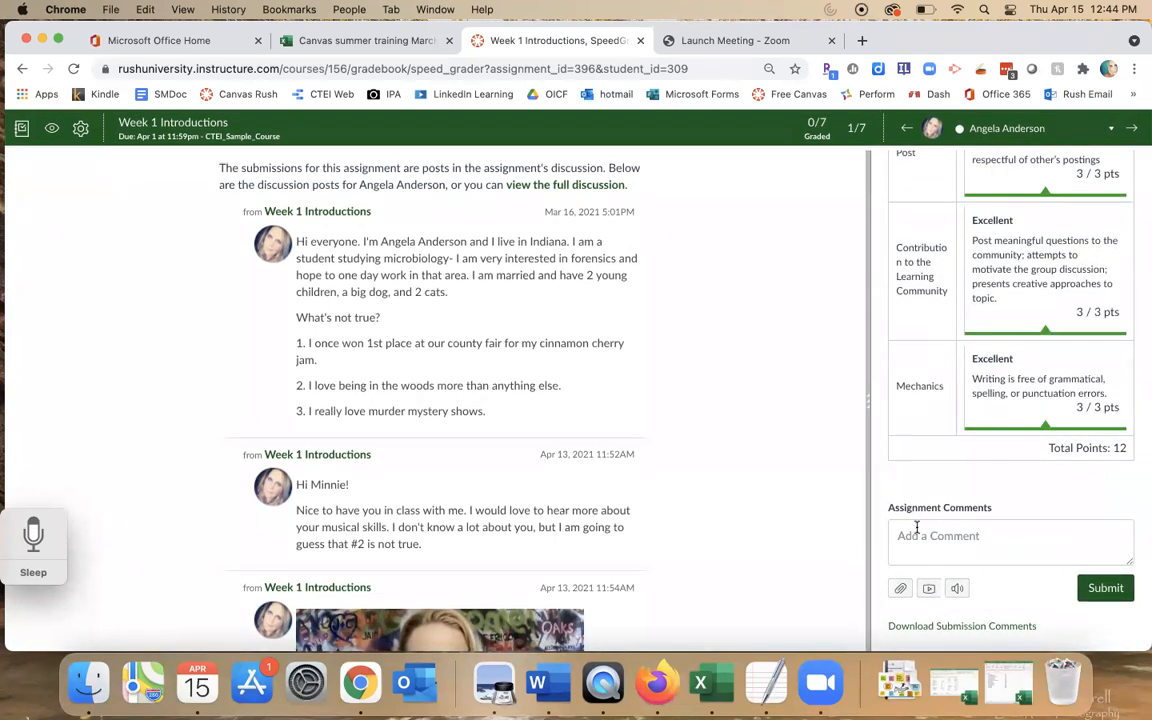
pyautogui.click(958, 589)
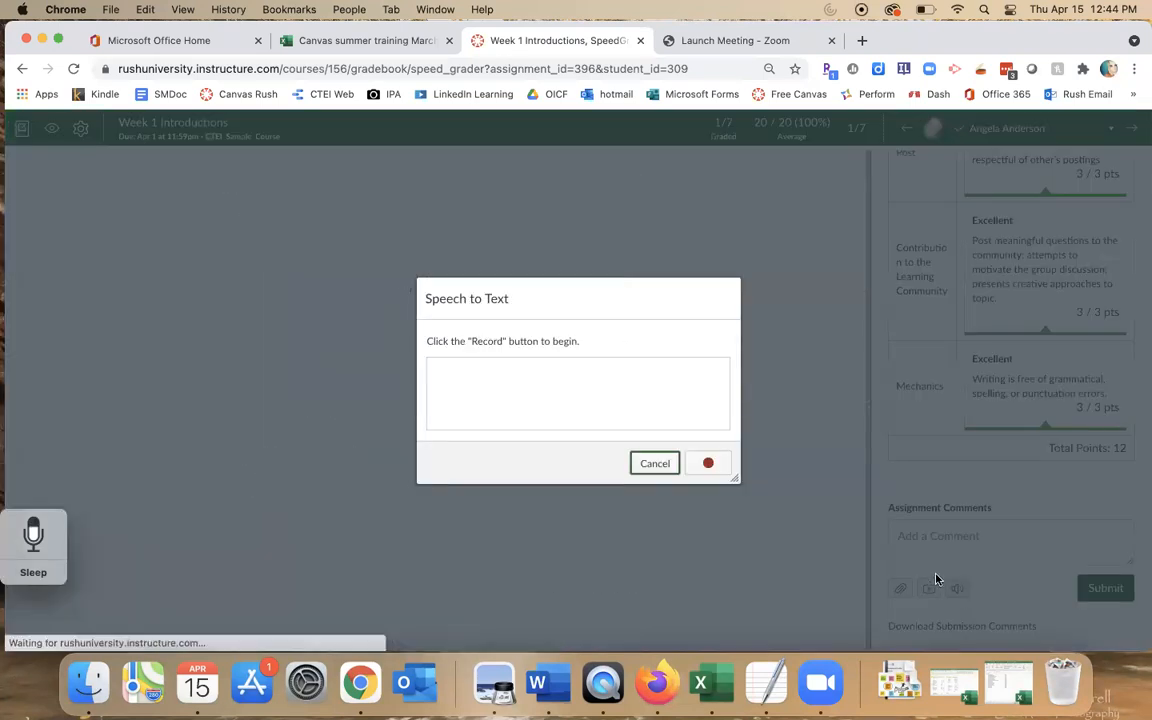
pyautogui.click(707, 466)
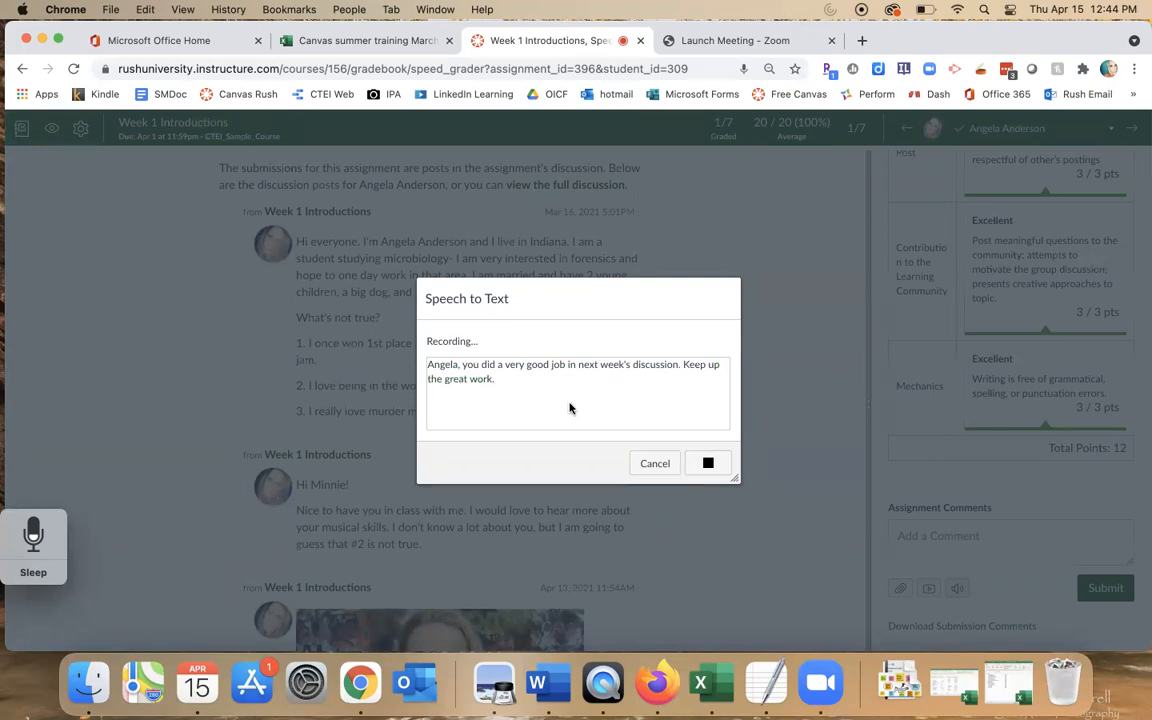
pyautogui.moveTo(597, 362); pyautogui.dragTo(577, 362)
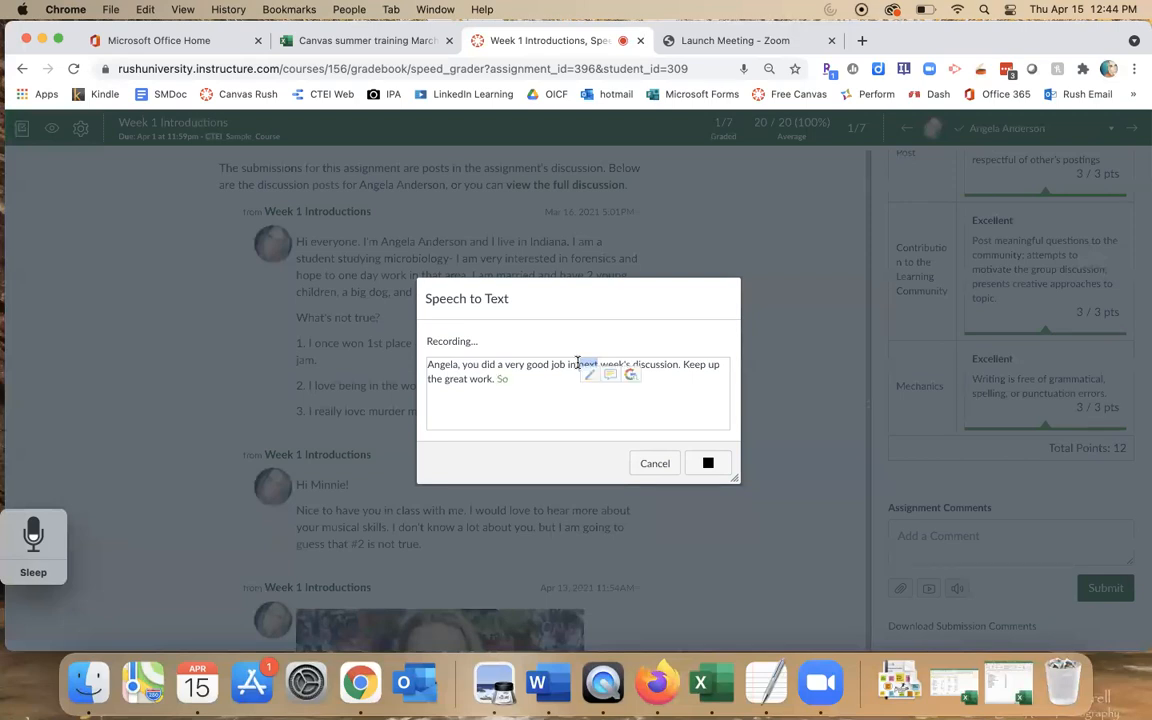
pyautogui.click(655, 464)
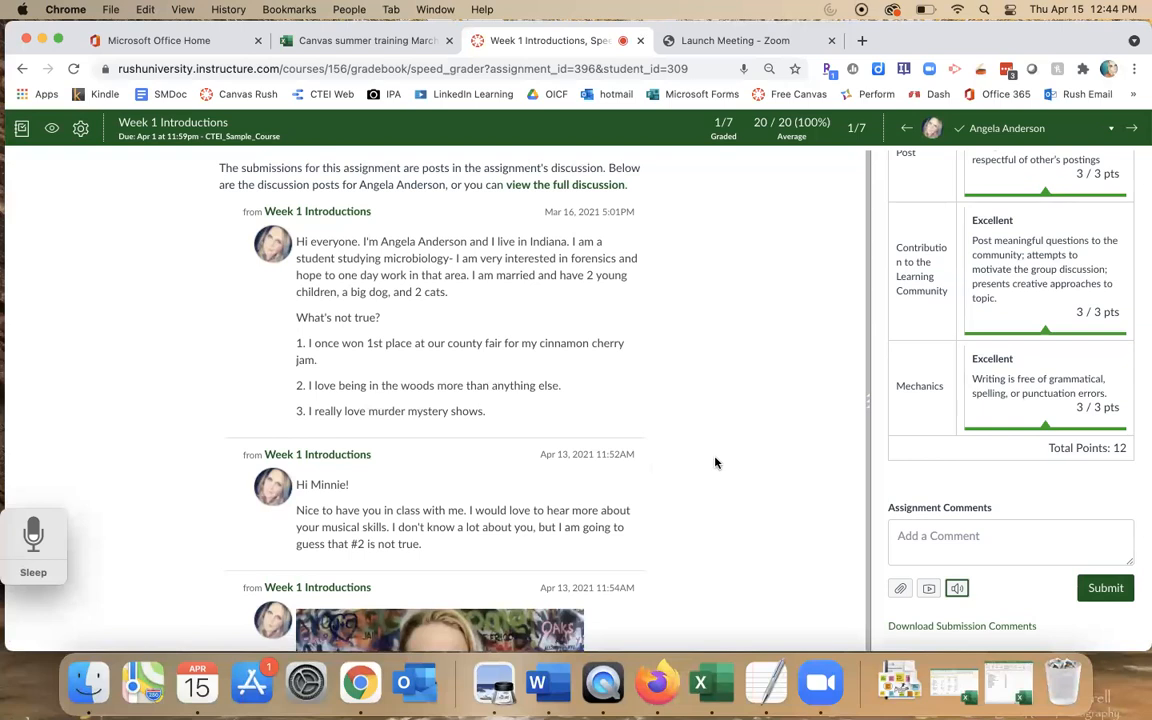
# Dictate an assignment comment addressing the student by first name, "you did a great job in this week's discussion.", and submit it
pyautogui.click(959, 589)
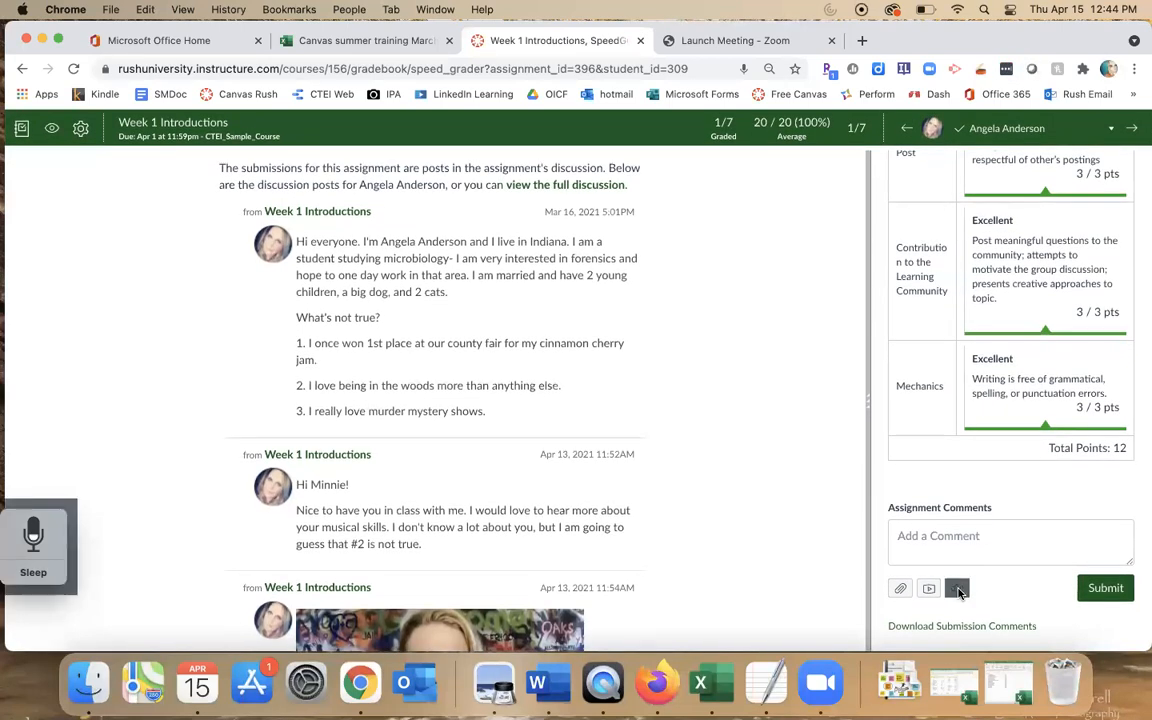
pyautogui.click(710, 464)
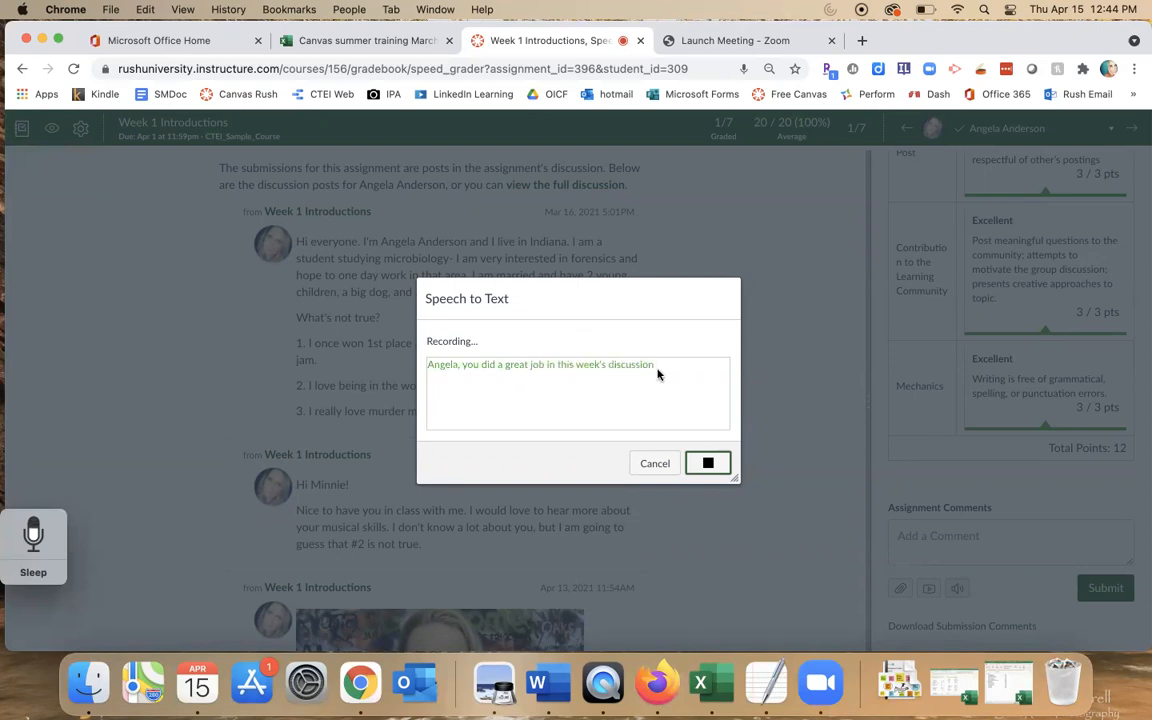
pyautogui.click(708, 463)
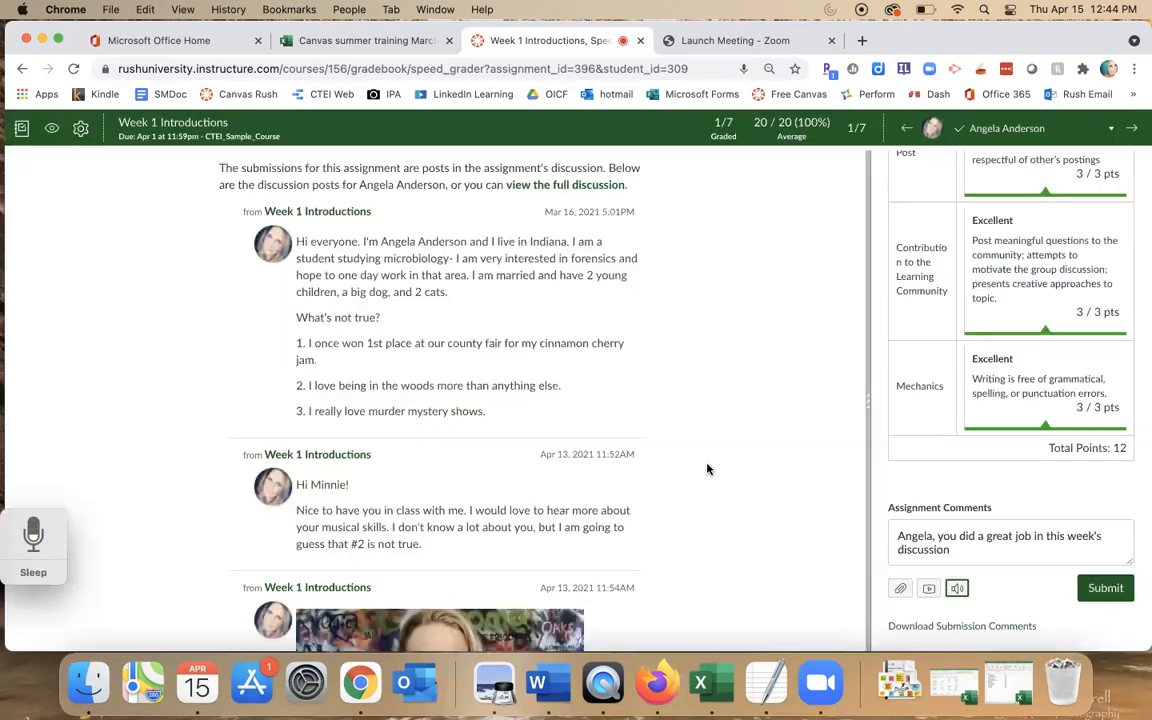
pyautogui.click(976, 550)
pyautogui.write('.')
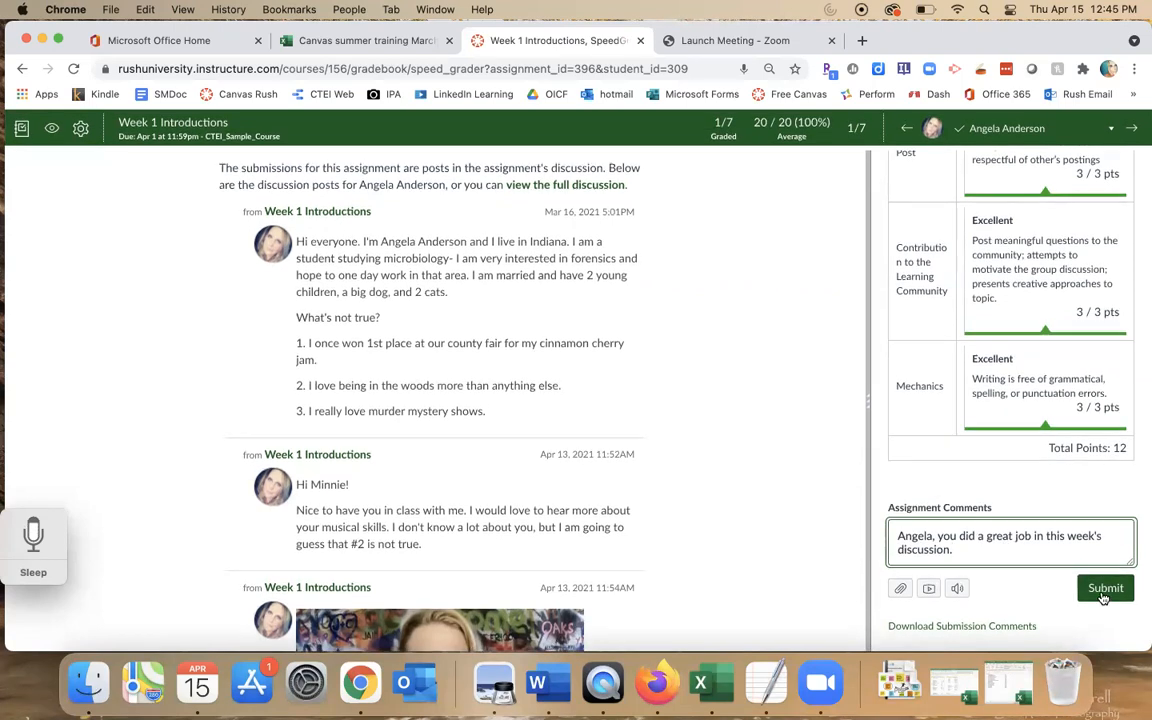
pyautogui.click(1104, 595)
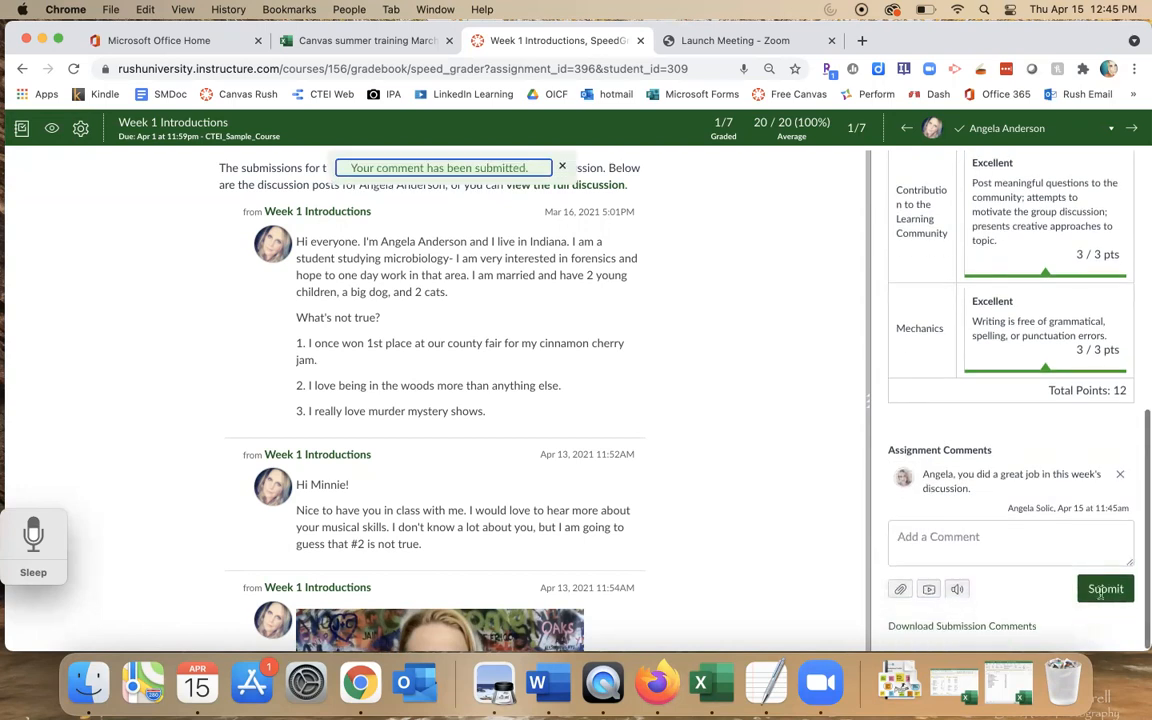
# Page through the remaining students' Week 1 Introductions submissions up to the last student
pyautogui.scroll(10, 967, 481)
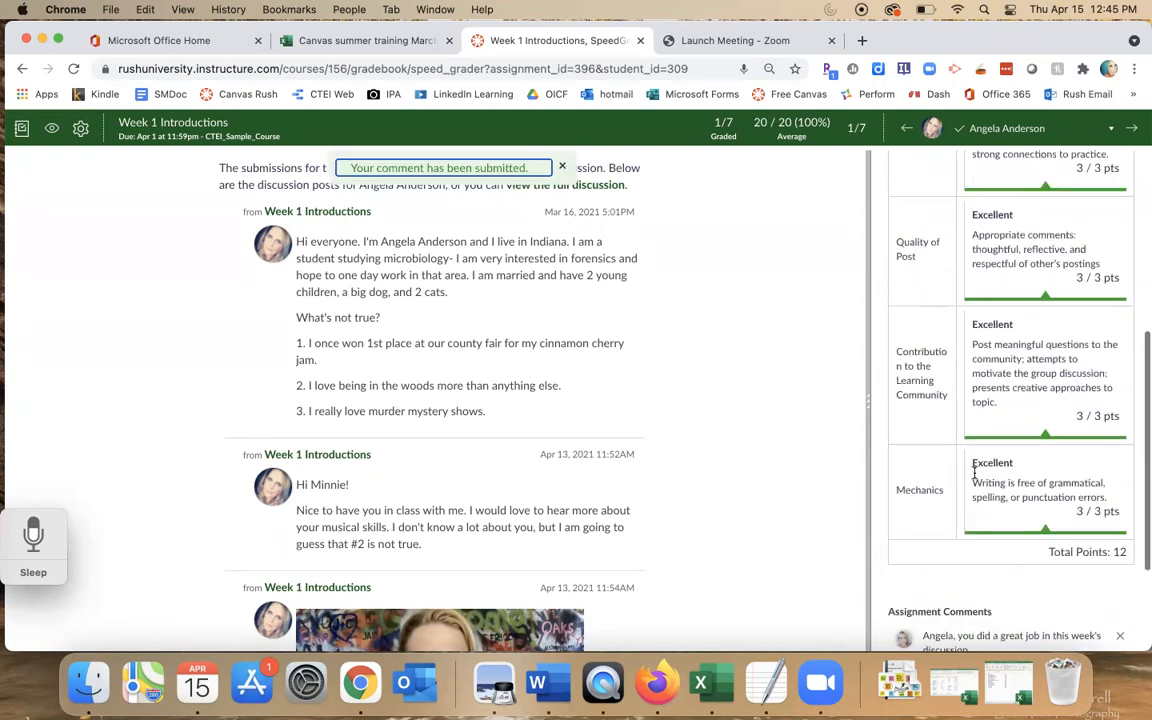
pyautogui.click(1132, 128)
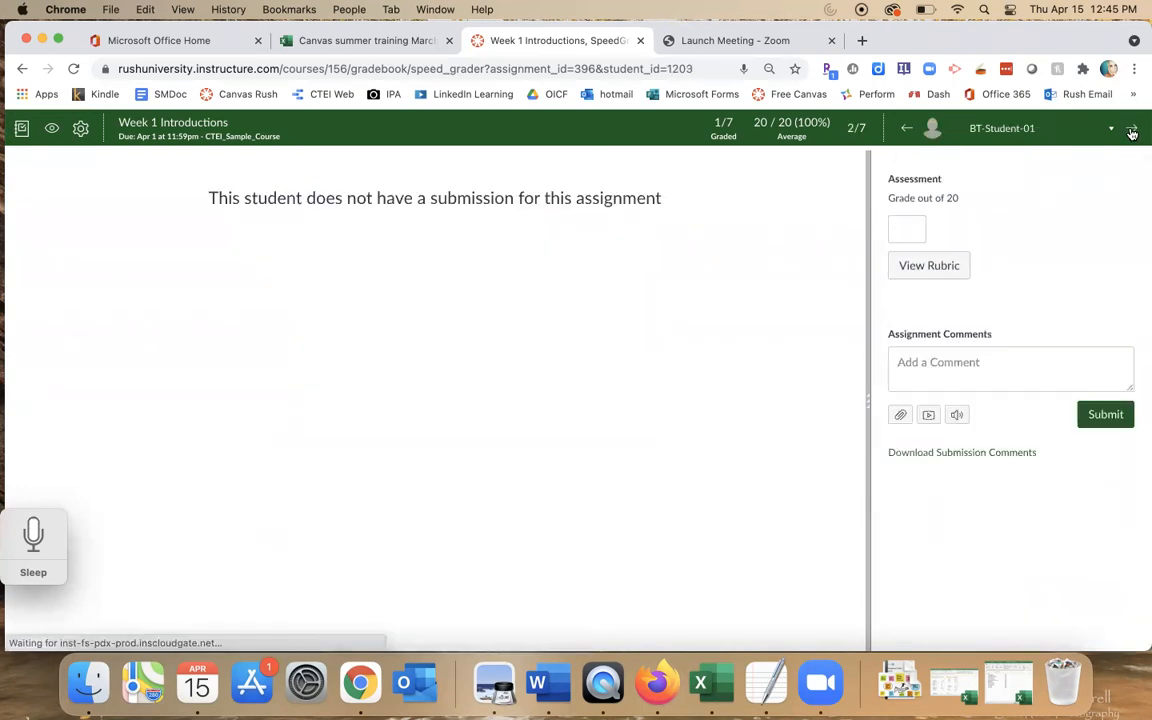
pyautogui.click(1132, 130)
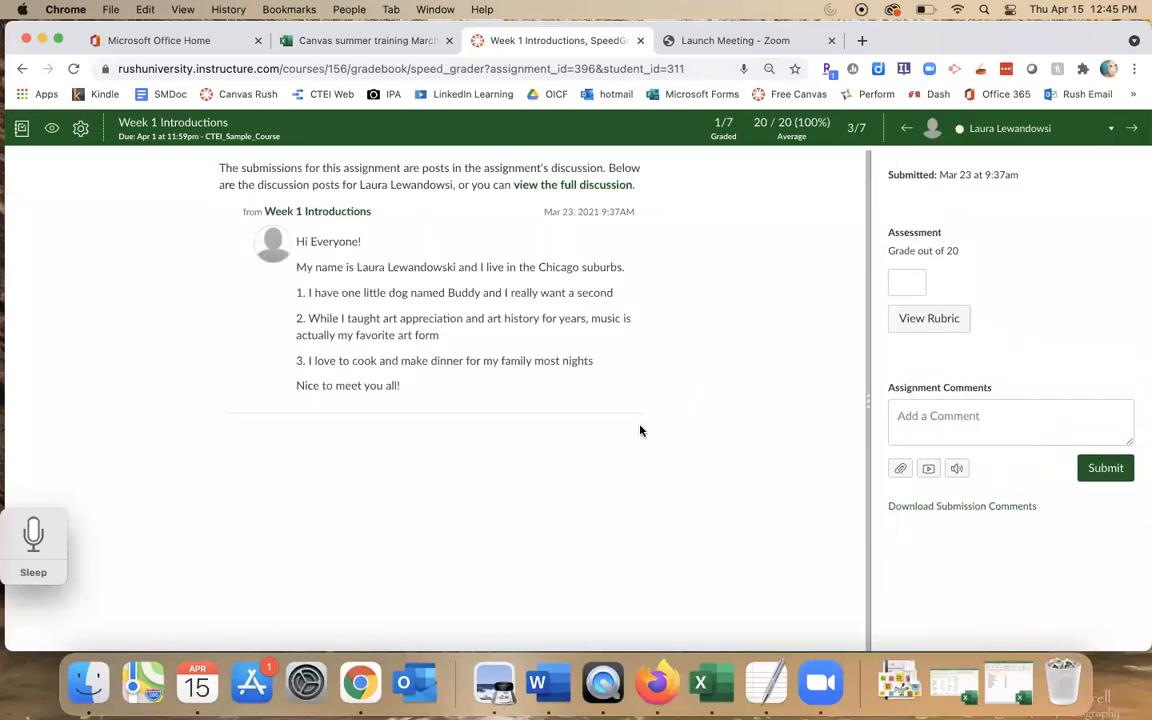
pyautogui.click(1131, 130)
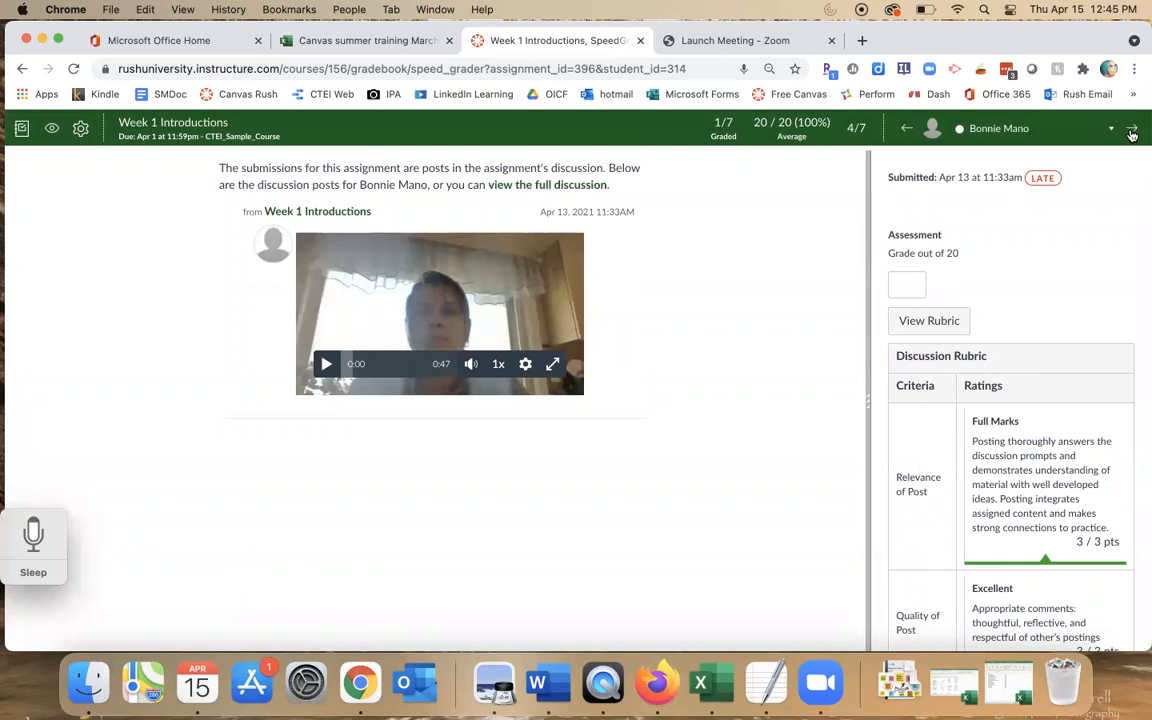
pyautogui.click(1131, 132)
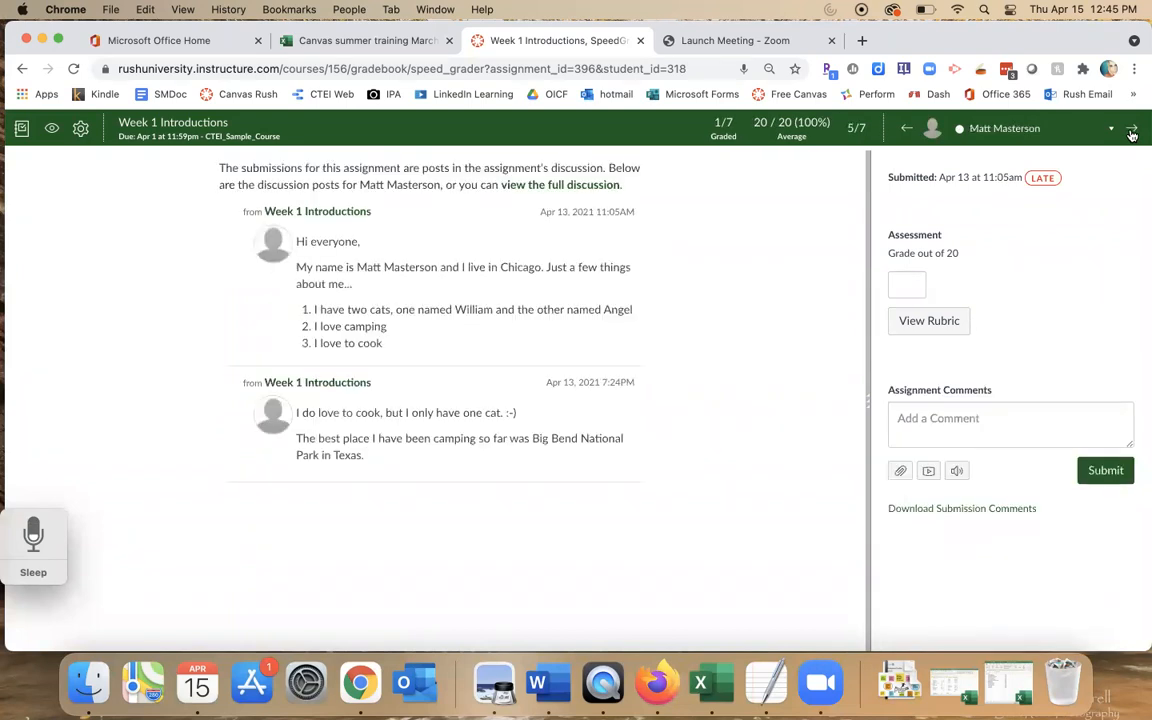
pyautogui.click(1131, 132)
pyautogui.click(1131, 132)
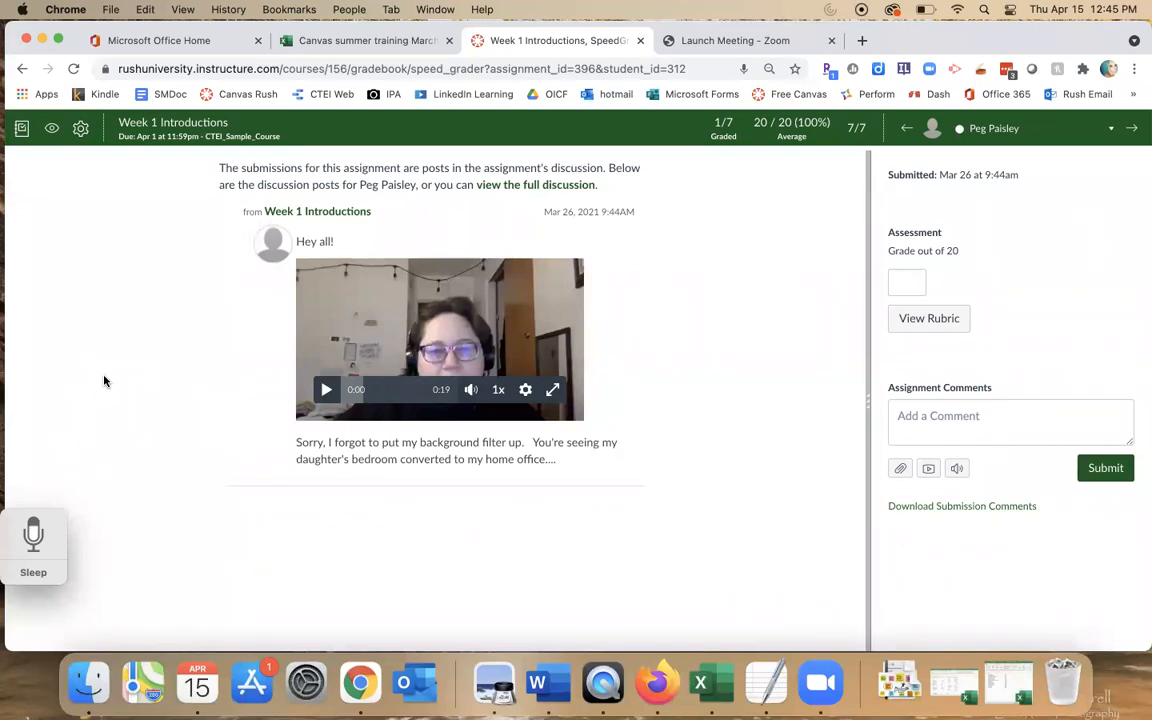
# Return to the CTEI_Sample_Course home page and review the To Do list of items to grade alongside the modules
pyautogui.click(228, 134)
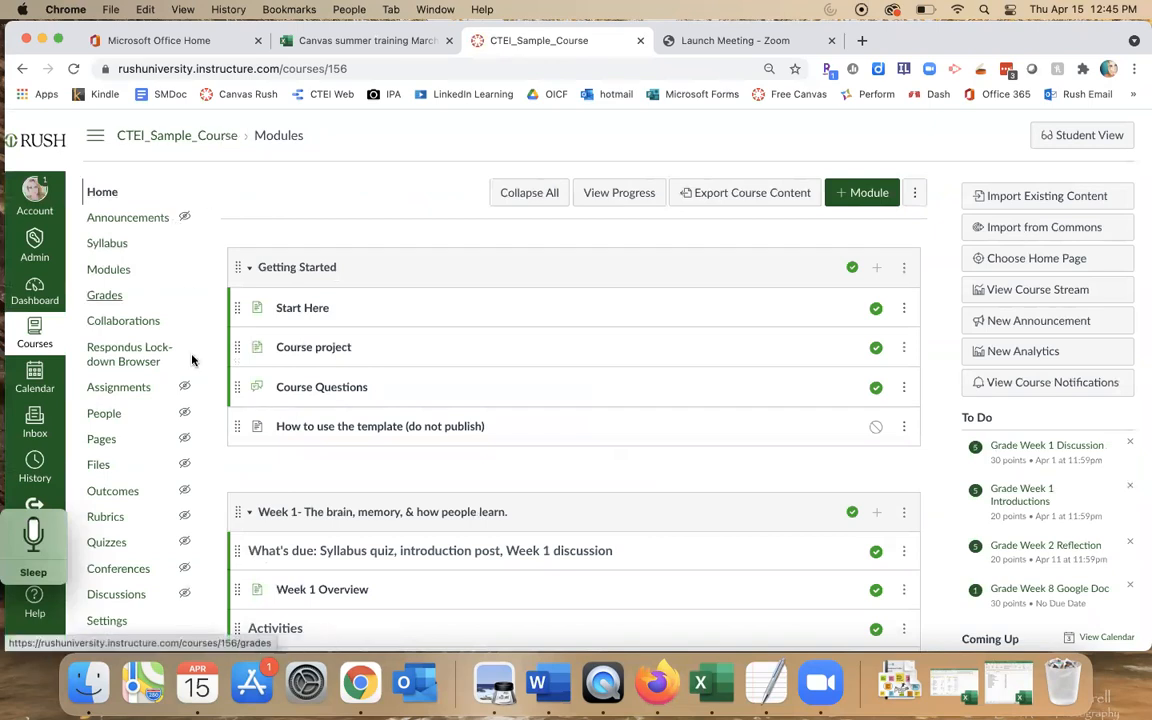
pyautogui.scroll(-3, 219, 426)
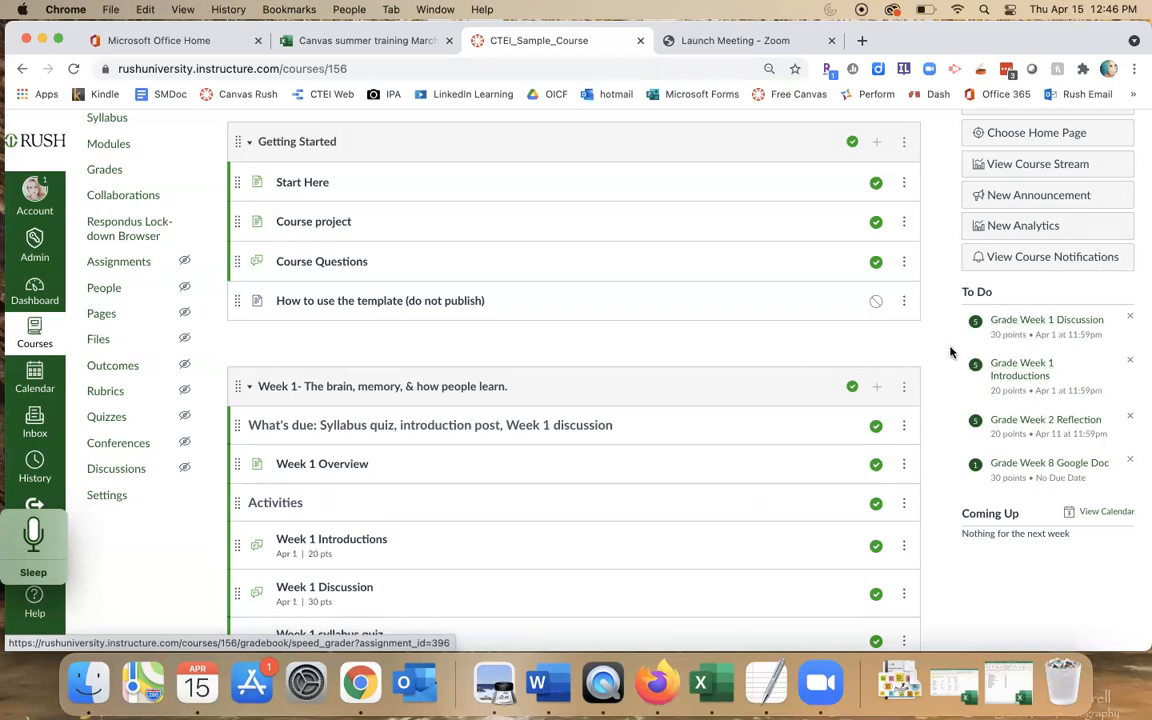
pyautogui.scroll(-2, 945, 348)
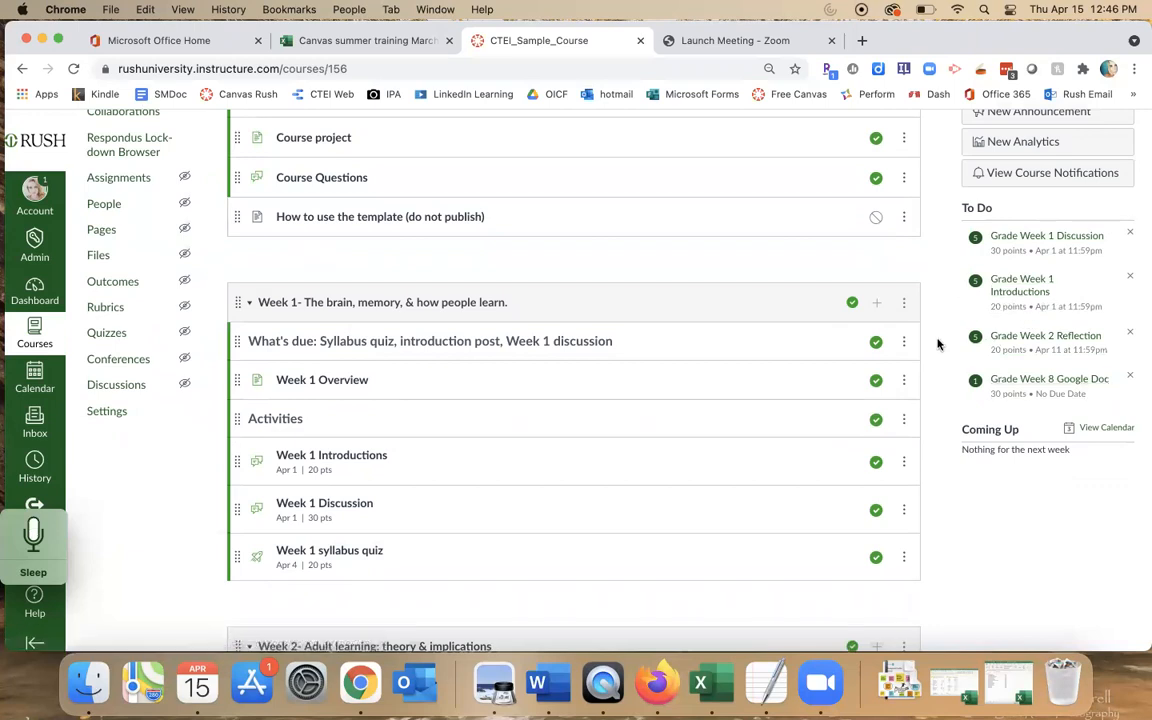
pyautogui.scroll(-1, 938, 340)
pyautogui.scroll(5, 936, 345)
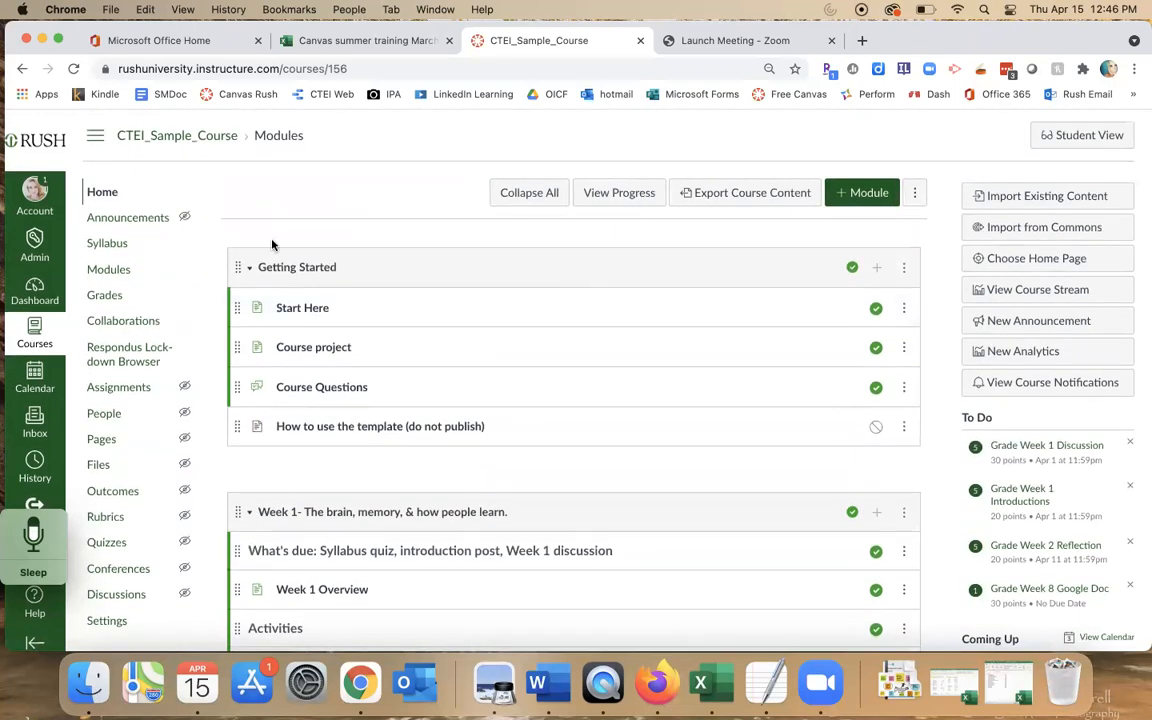
# Open the course gradebook and look across the assignment columns and the students' submission statuses
pyautogui.click(96, 294)
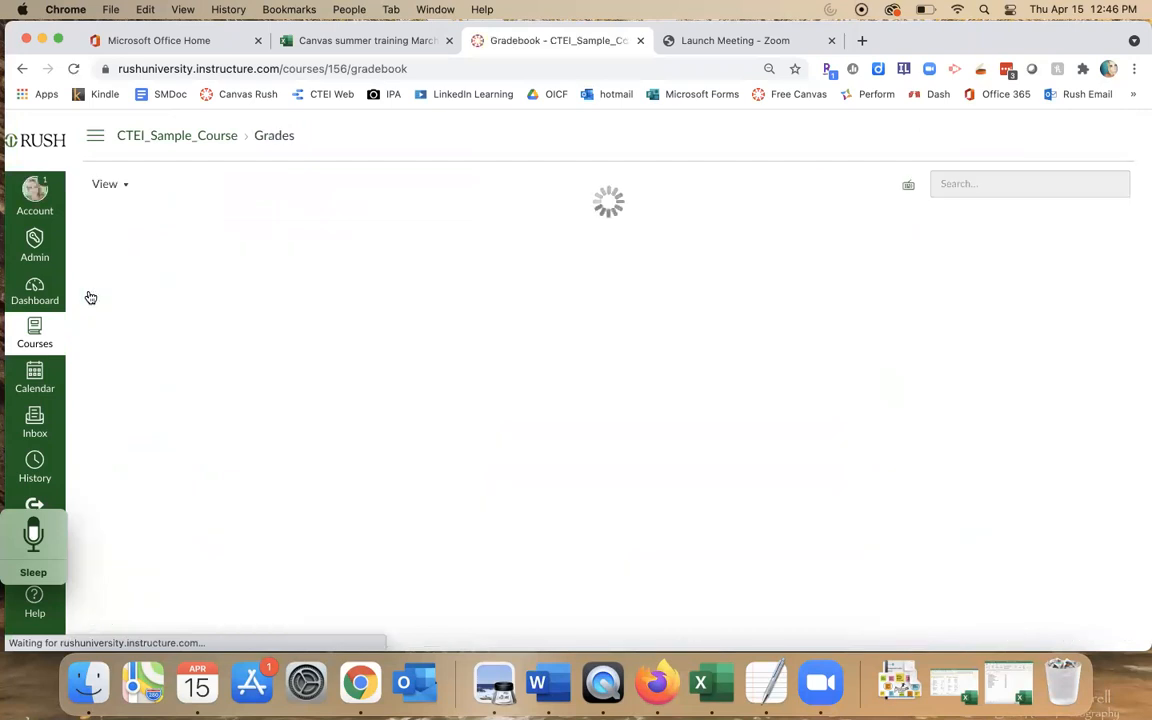
pyautogui.hscroll(1, 740, 330)
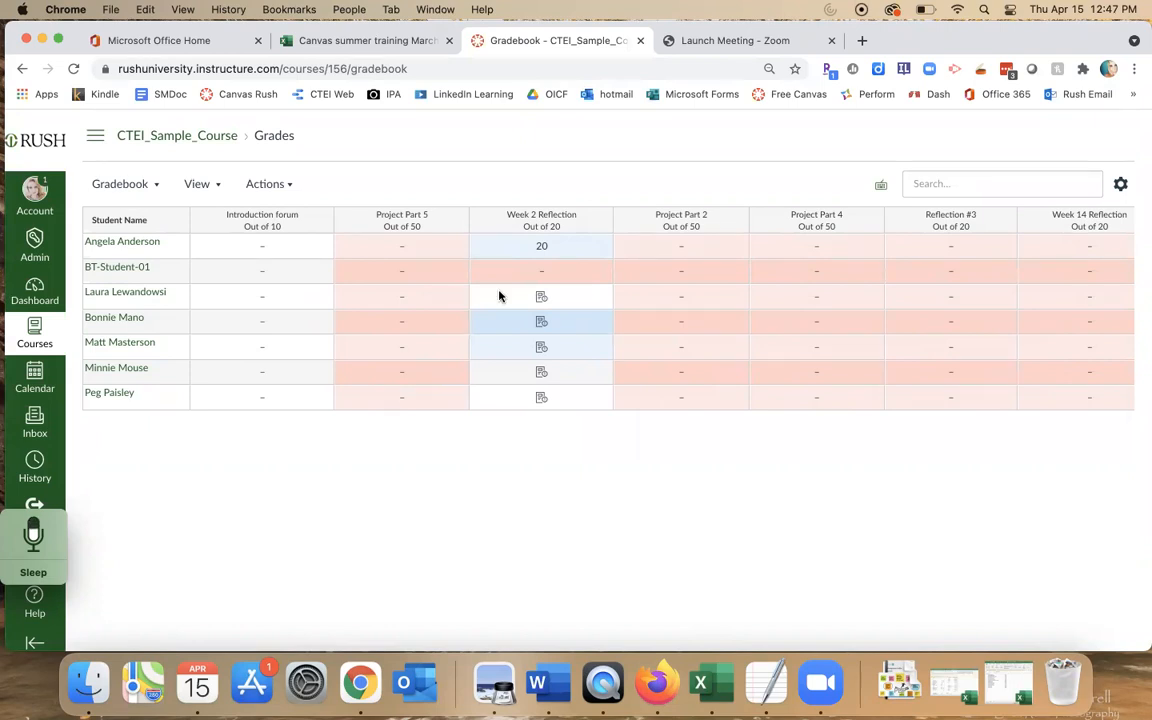
pyautogui.hscroll(-5, 318, 305)
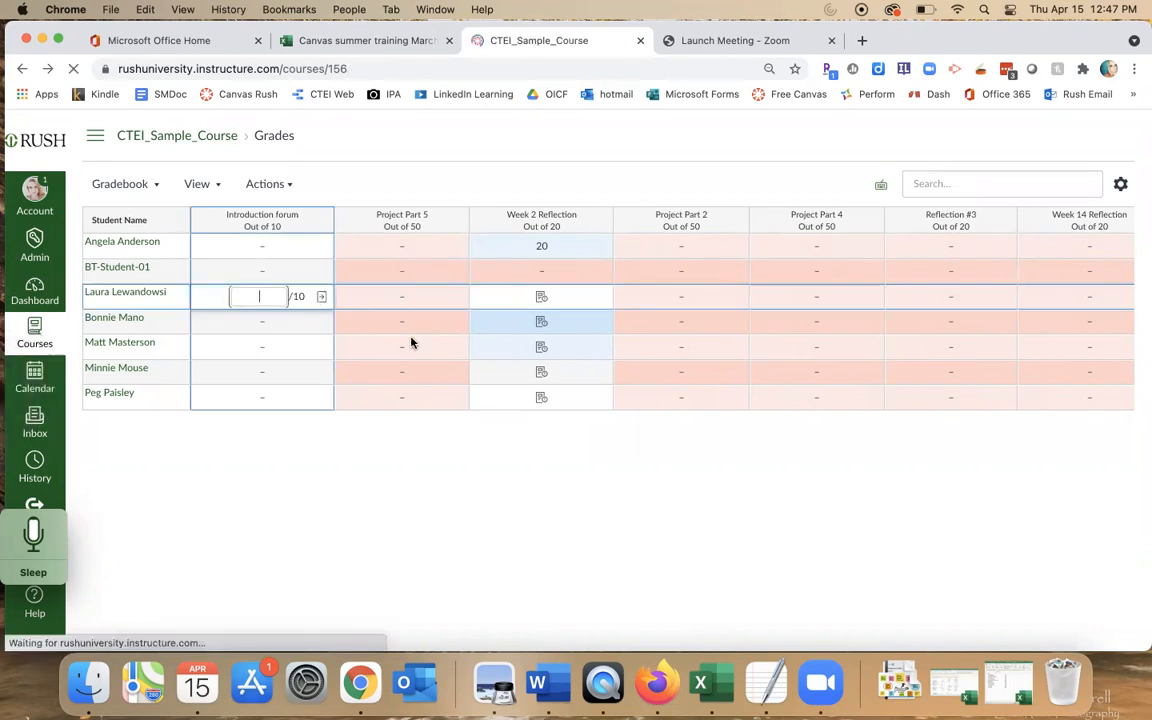